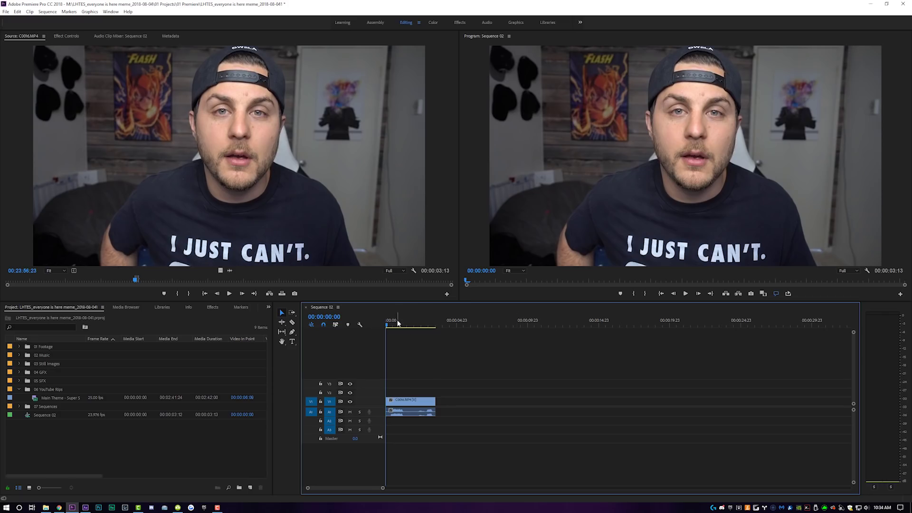
- Play through the sequence and park the playhead on the sneeze frame at 00:00:02:23
key("space")
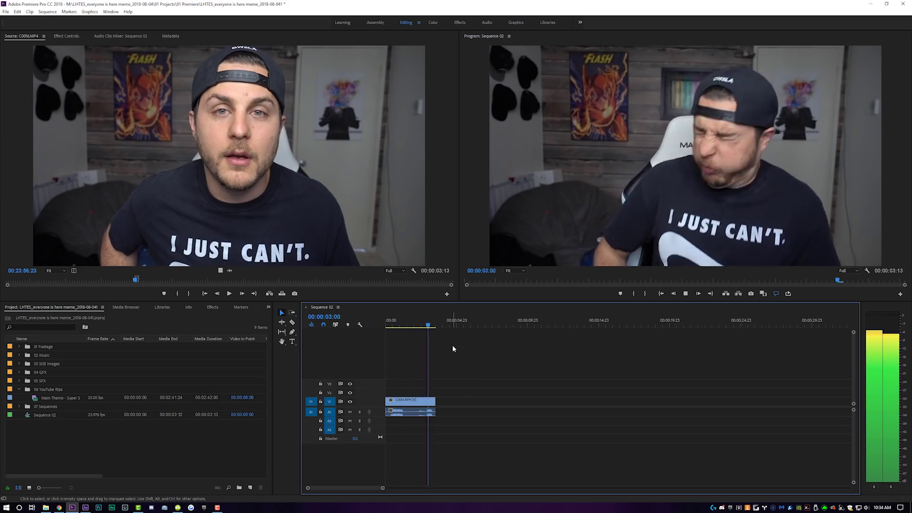
left_click(429, 323)
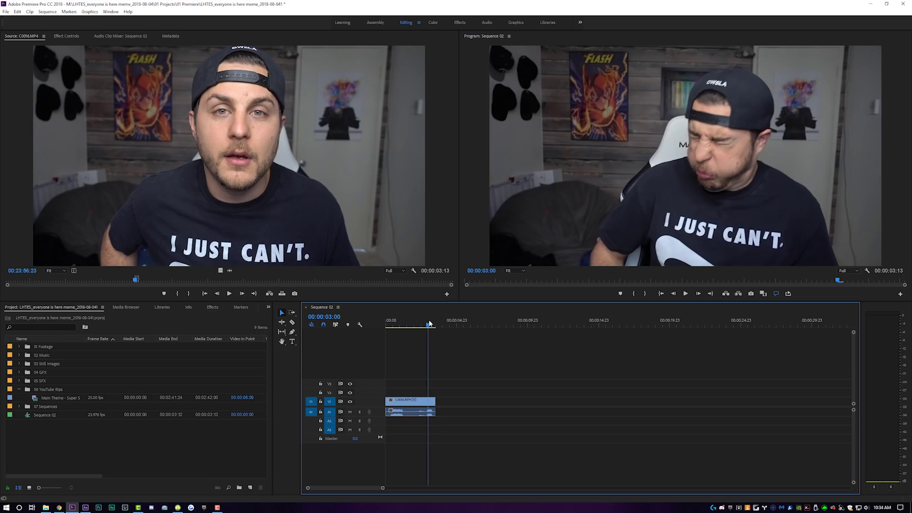
left_click_drag(428, 325, 425, 324)
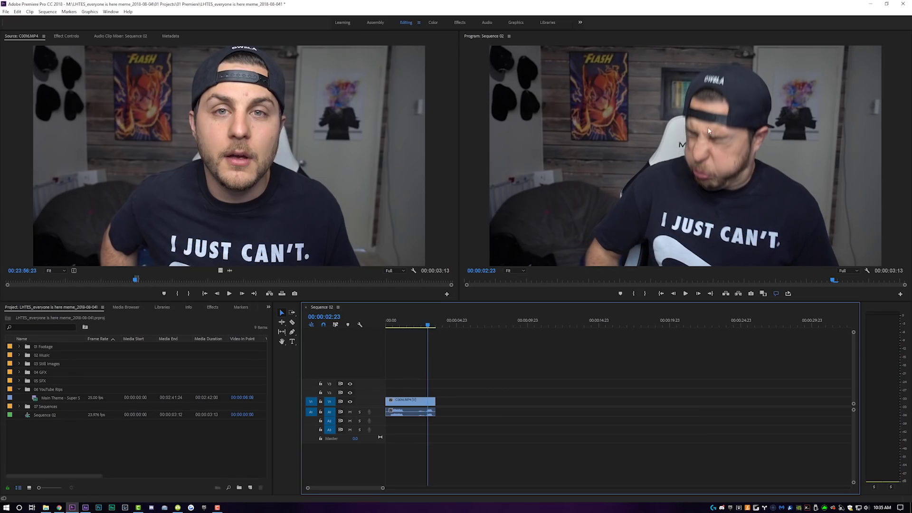
- Open the Super Smash Bros. Brawl main theme in the source monitor and listen to it from 00:00:03:00
double_click(35, 399)
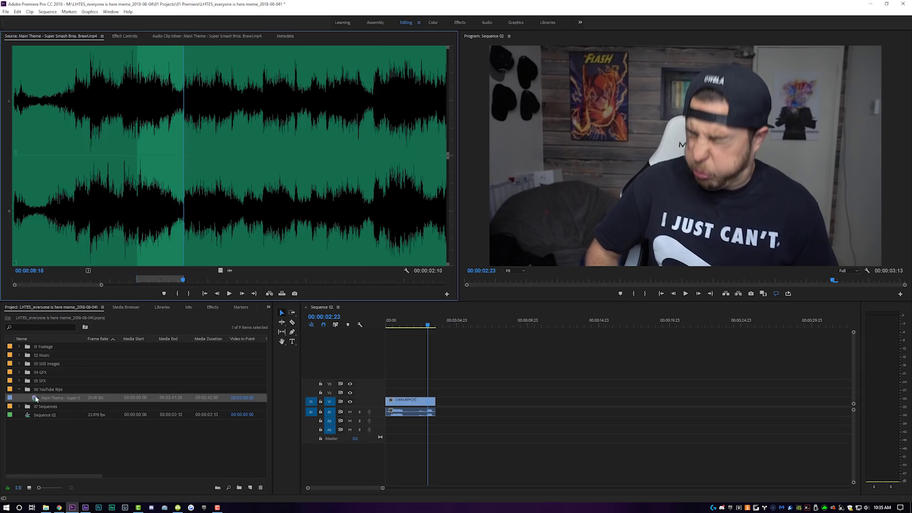
left_click(72, 126)
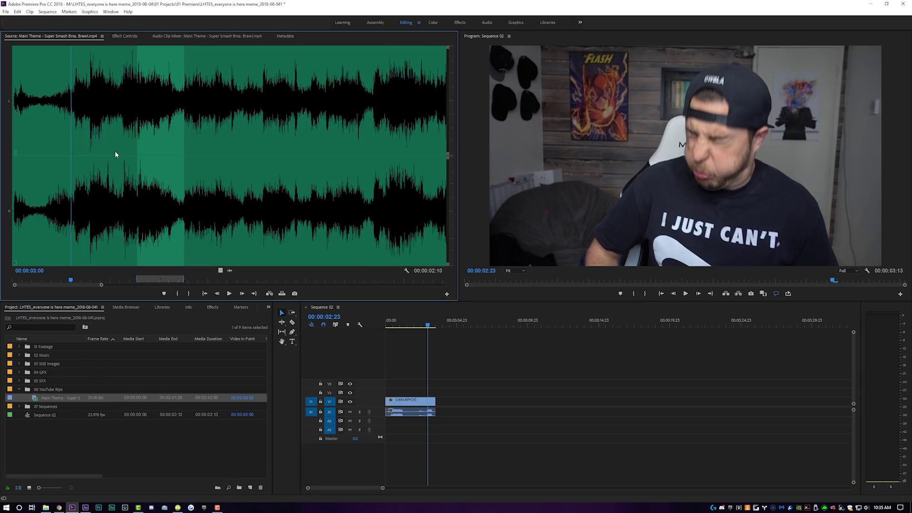
key("space")
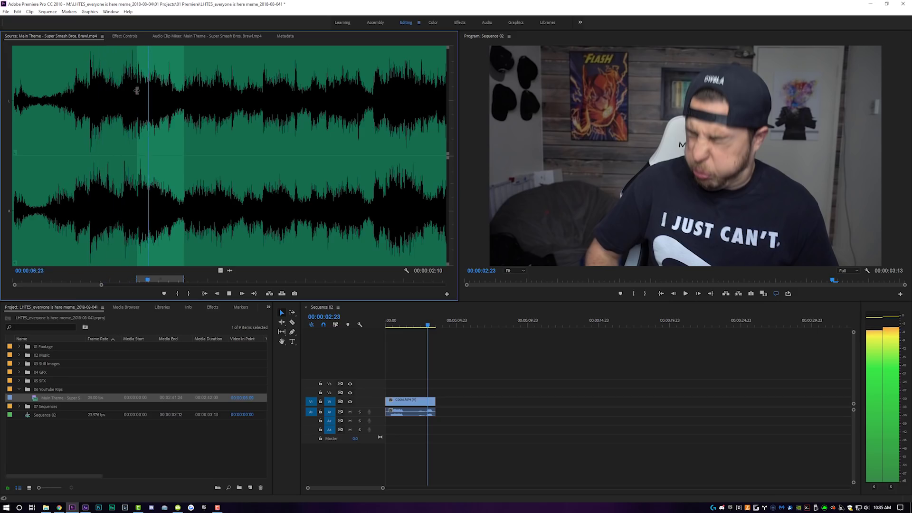
key("space")
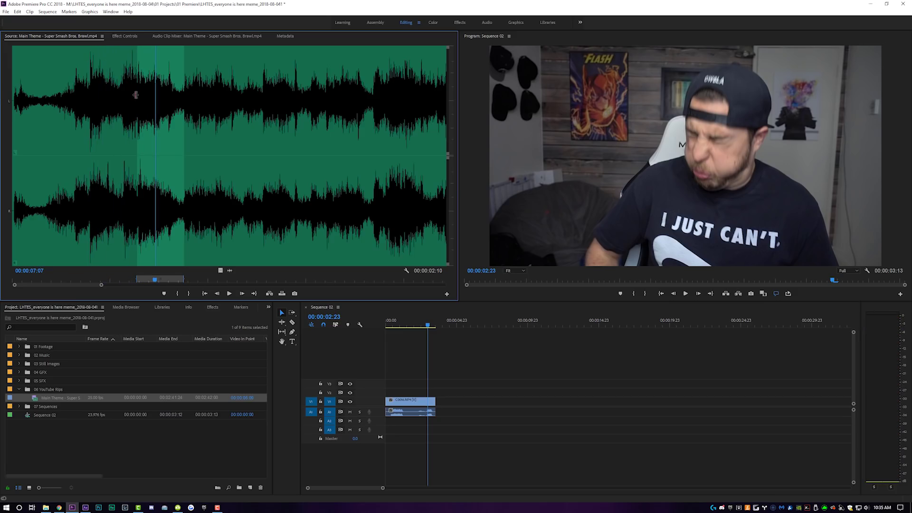
- Set the theme's out point at 00:00:08:19 and place the marked section on audio track A2 at the playhead
left_click(137, 92)
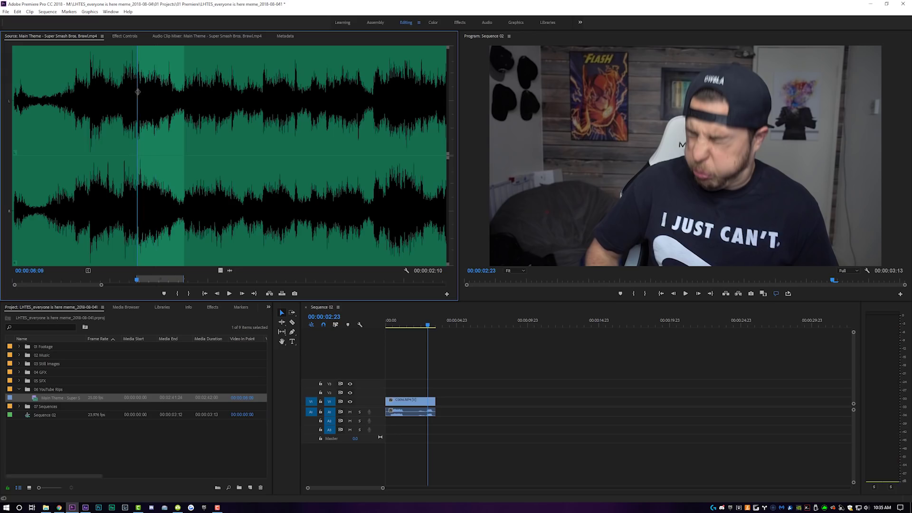
key("space")
key("space")
key("o")
left_click_drag(229, 269, 441, 431)
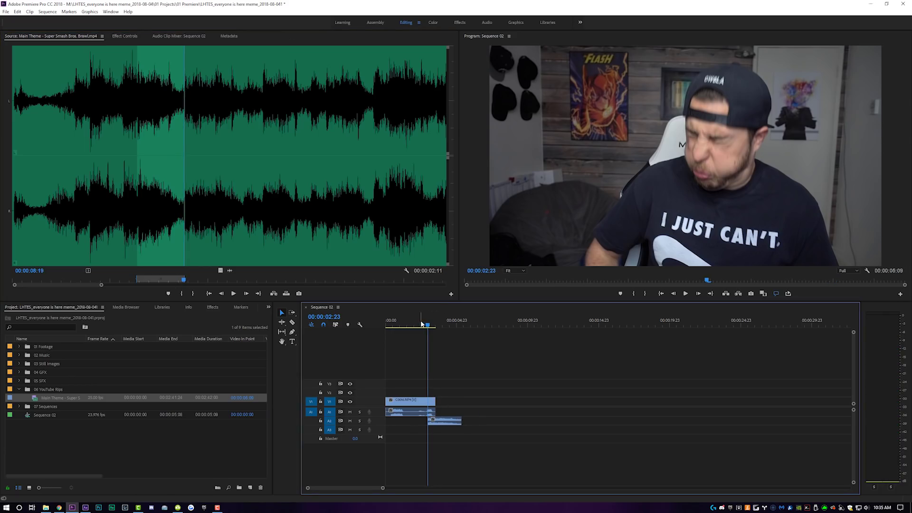
- Play back the sequence with the music and try extending the end of the music clip on A2
key("space")
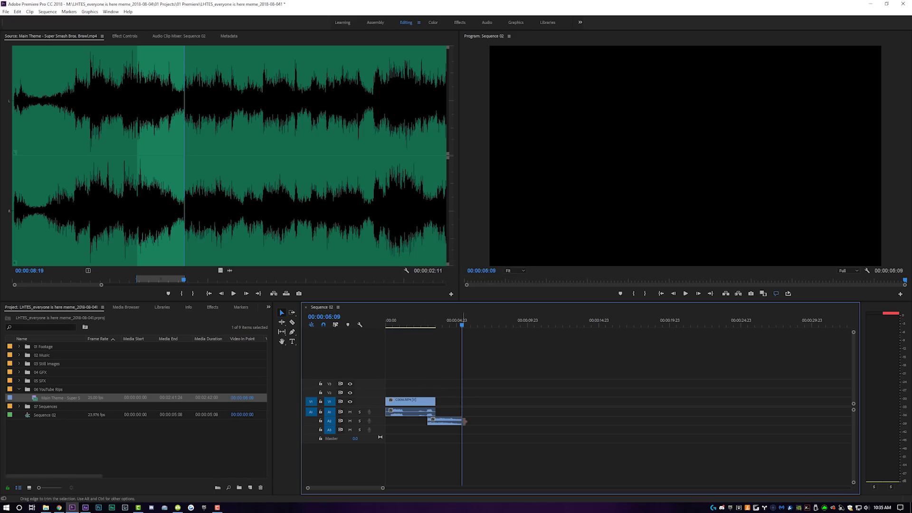
left_click_drag(463, 419, 522, 419)
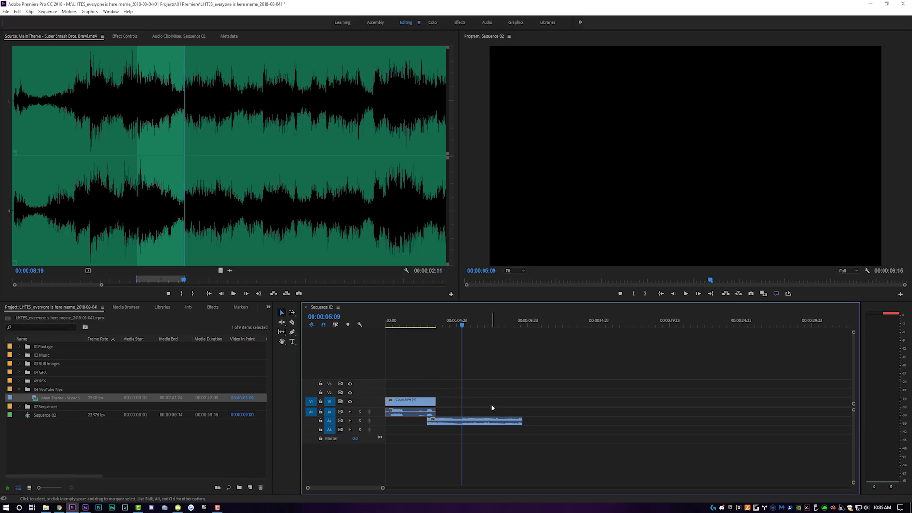
key("ctrl+z")
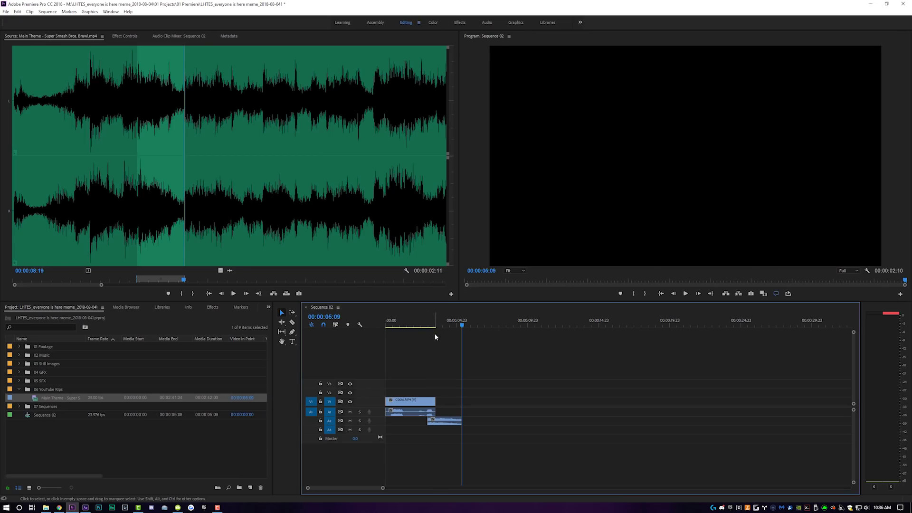
- Replace the sneeze clip and the music clip in the sequence with a linked After Effects composition
left_click(424, 324)
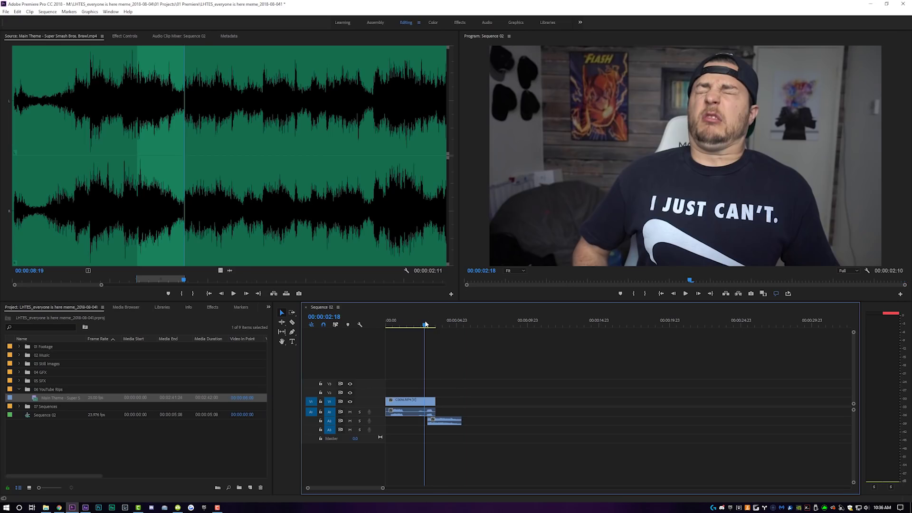
left_click_drag(407, 386, 467, 436)
right_click(422, 403)
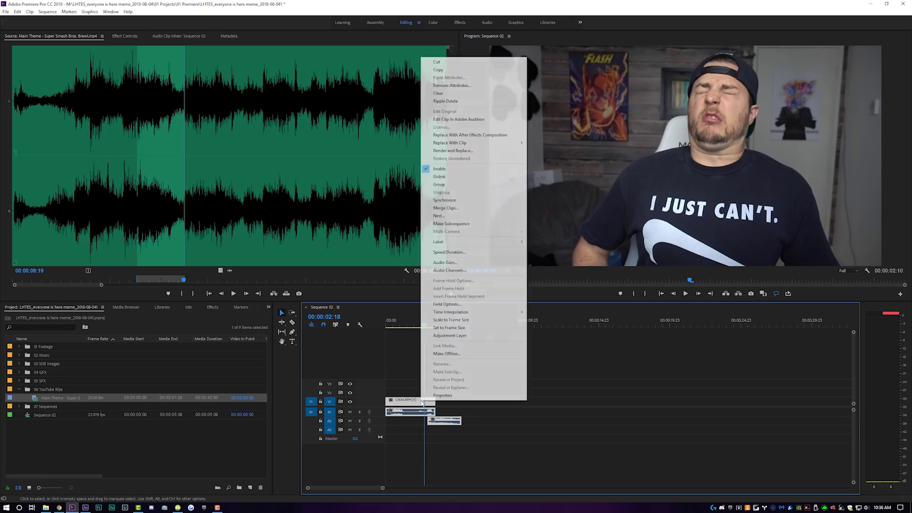
left_click(467, 135)
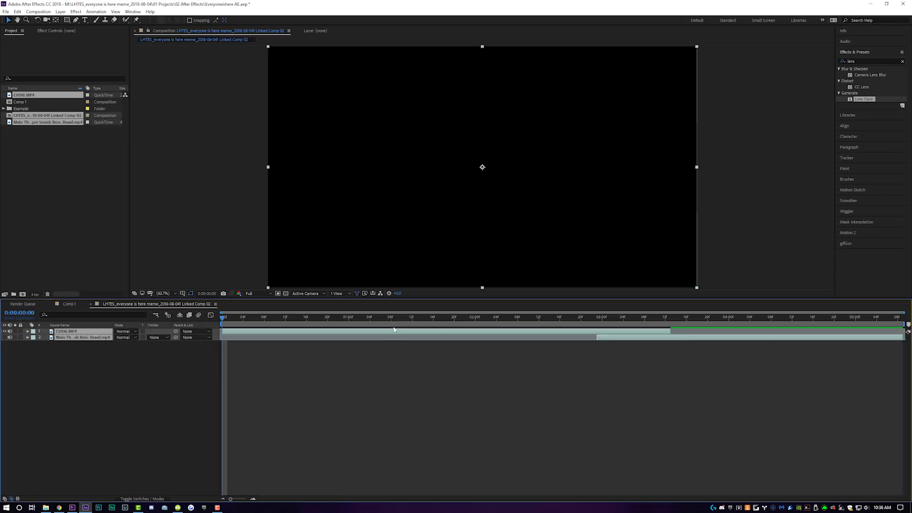
- Split the sneeze video layer at 0:00:02:23, where the music starts
left_click(412, 370)
left_click_drag(418, 323, 597, 318)
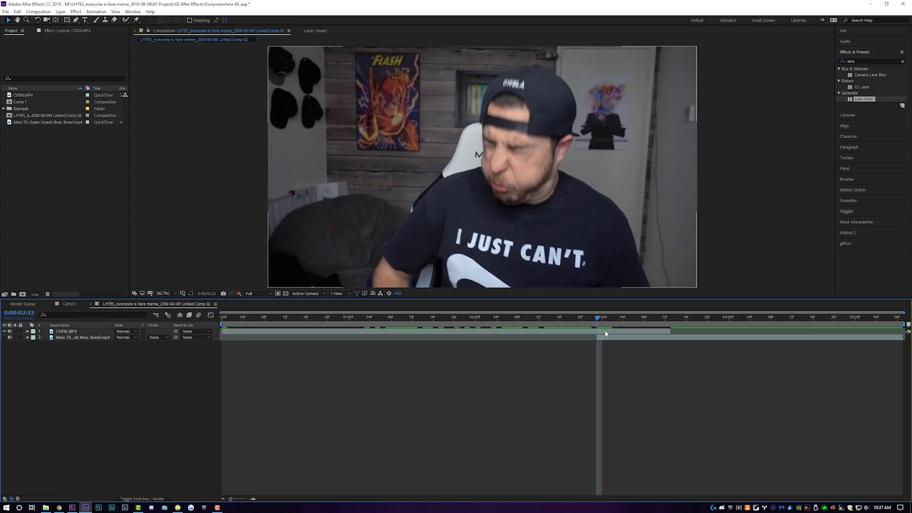
left_click(605, 331)
key("ctrl+shift+d")
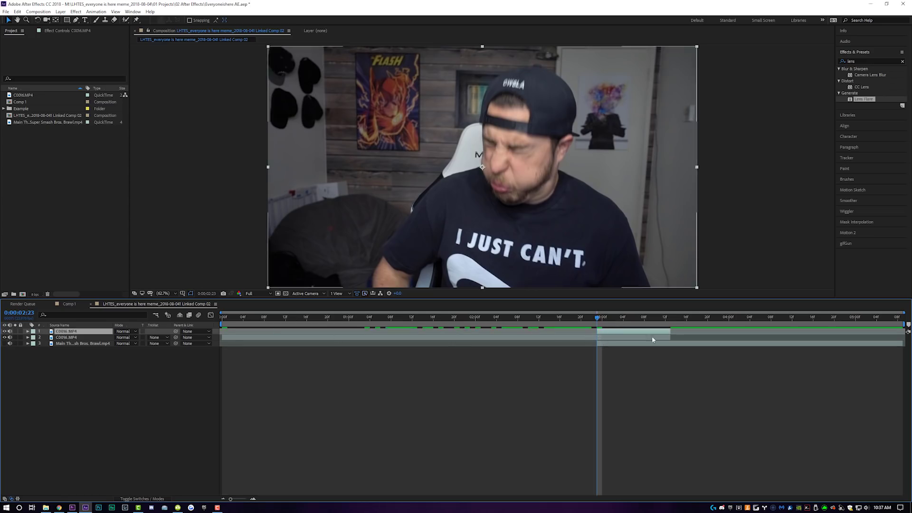
- Freeze the frame of the split-off video layer and extend that layer to the end of the composition
right_click(604, 334)
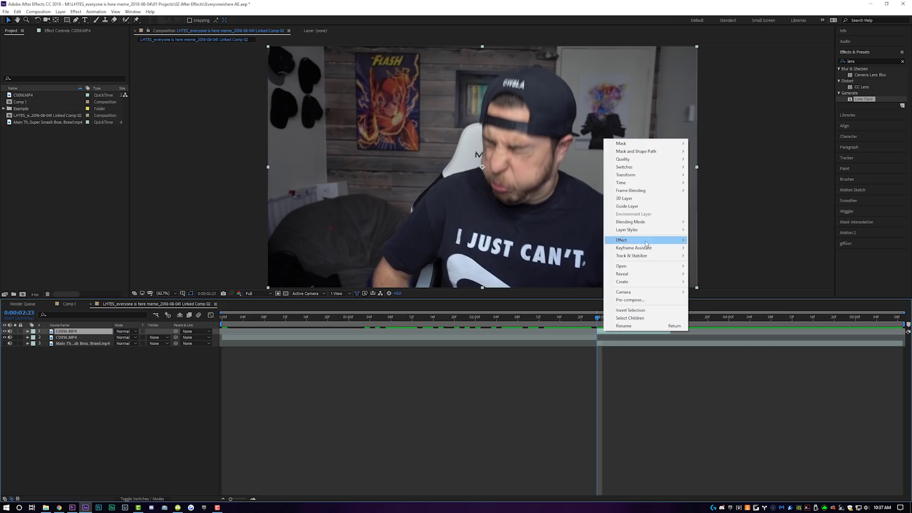
mouse_move(646, 182)
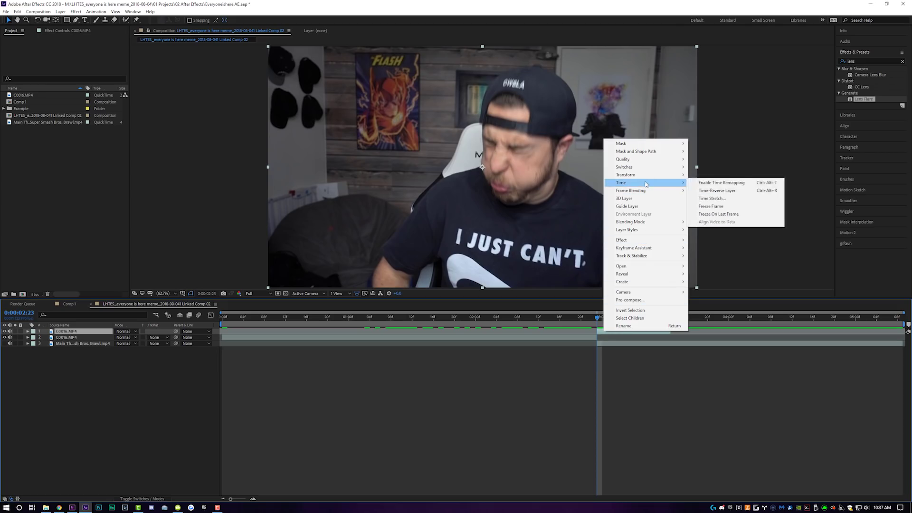
left_click(716, 207)
left_click_drag(671, 331, 903, 331)
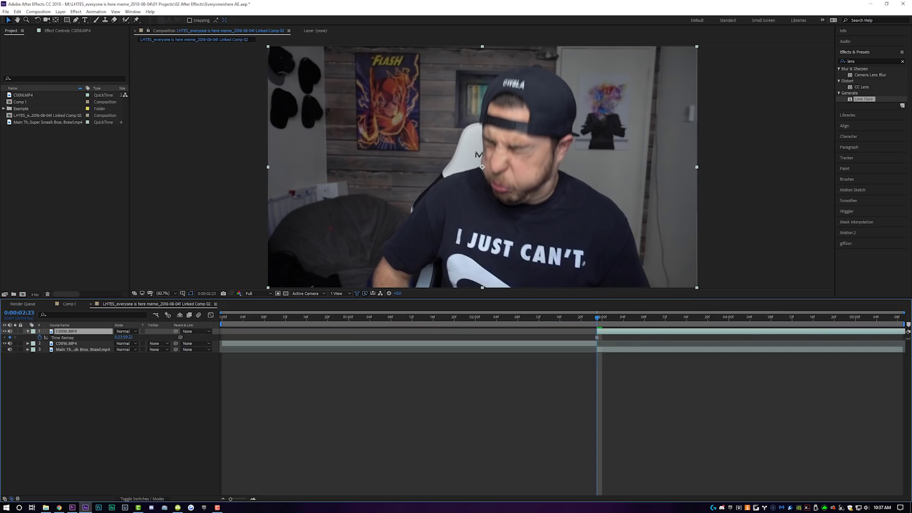
- Trace a closed Pen mask around the man's outline on the frozen layer, cutting out the room background
mouse_move(599, 320)
left_mouse_down()
mouse_move(744, 318)
mouse_move(599, 326)
left_mouse_up()
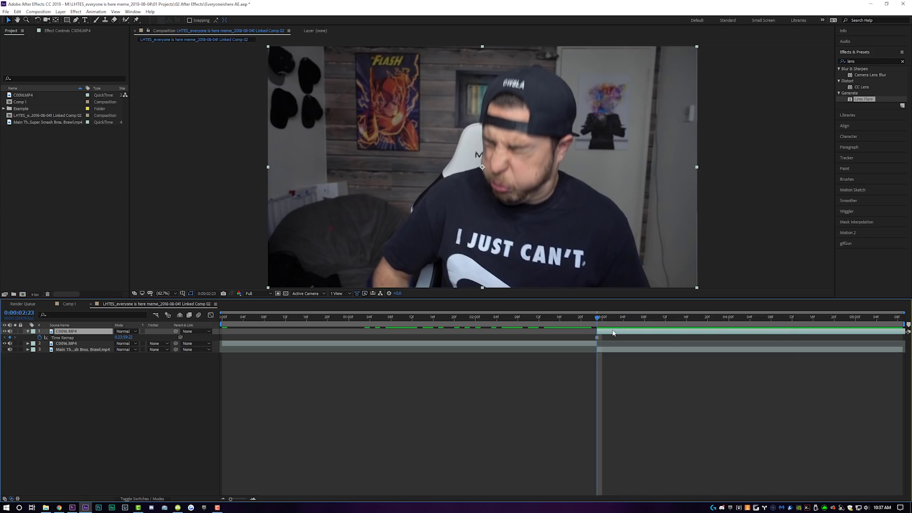
left_click(74, 21)
left_click(373, 287)
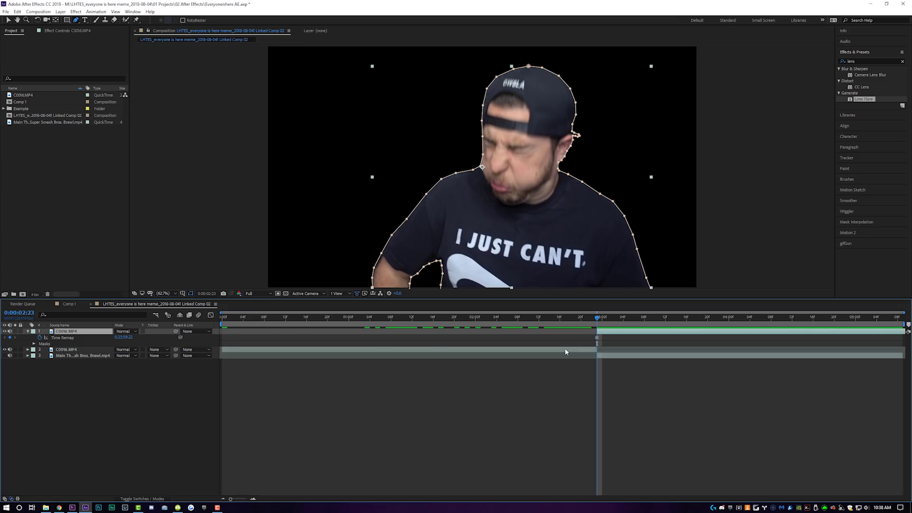
- Pre-compose the two video layers into a composition named Sneeze, moving all attributes into it
left_click(565, 351)
left_click(614, 332, "shift")
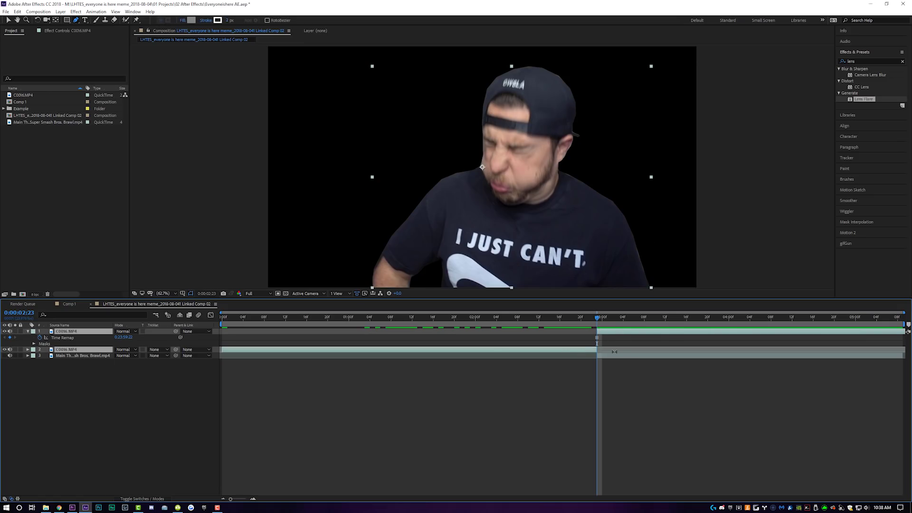
key("ctrl+shift+c")
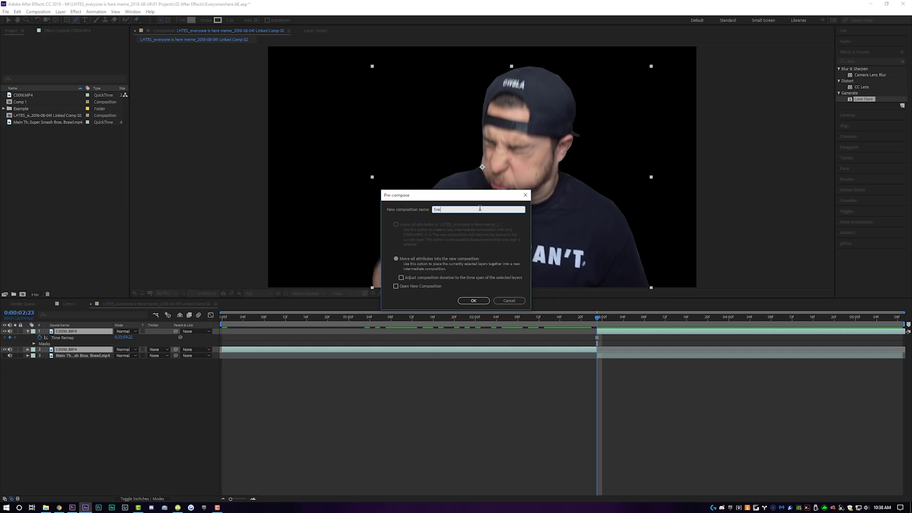
key("Return")
- Add Position and Scale keyframes to the Sneeze layer at 0:00:02:23
left_click_drag(582, 317, 599, 326)
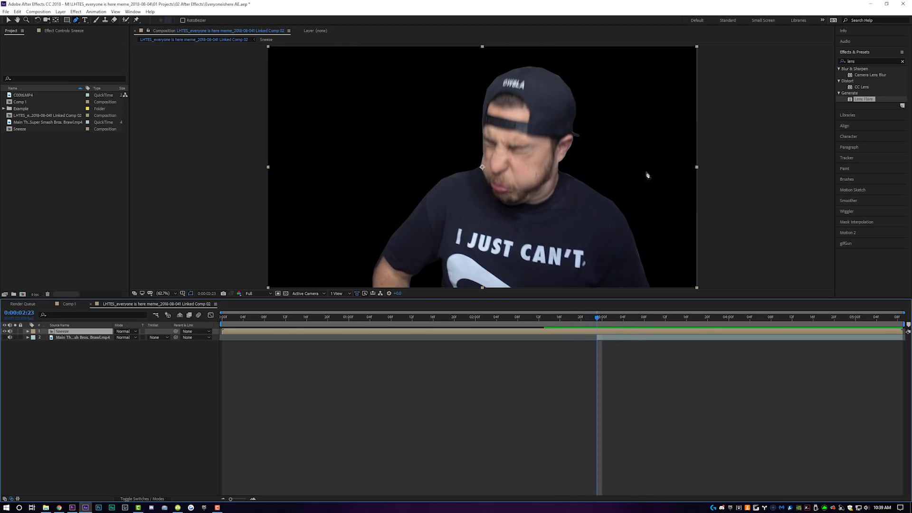
left_click_drag(597, 319, 597, 318)
key("ctrl+d")
key("ctrl+d")
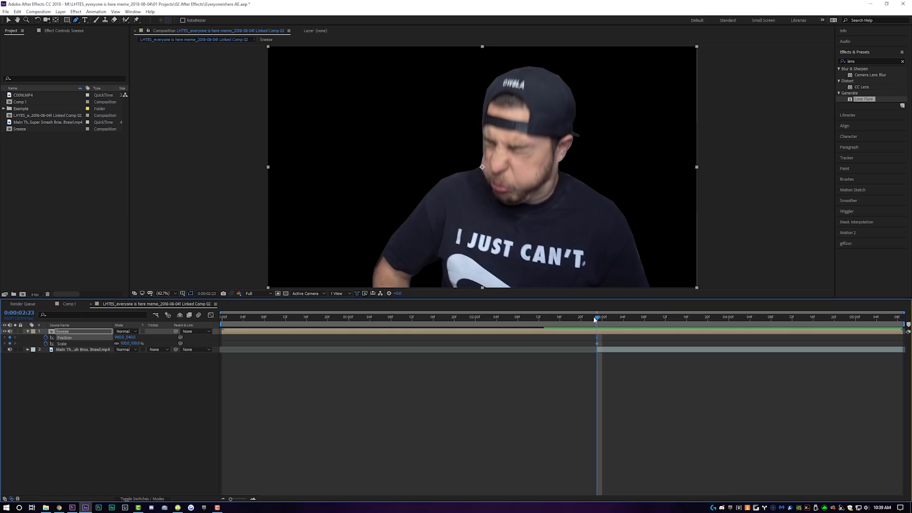
- Step back eight frames to 0:00:02:15 and add Scale and Position keyframes to the Sneeze layer
left_click(584, 317)
left_click_drag(584, 317, 597, 319)
key("Page_Up")
key("Page_Up")
key("Page_Up")
key("Page_Up")
key("Page_Up")
key("Page_Up")
key("Page_Up")
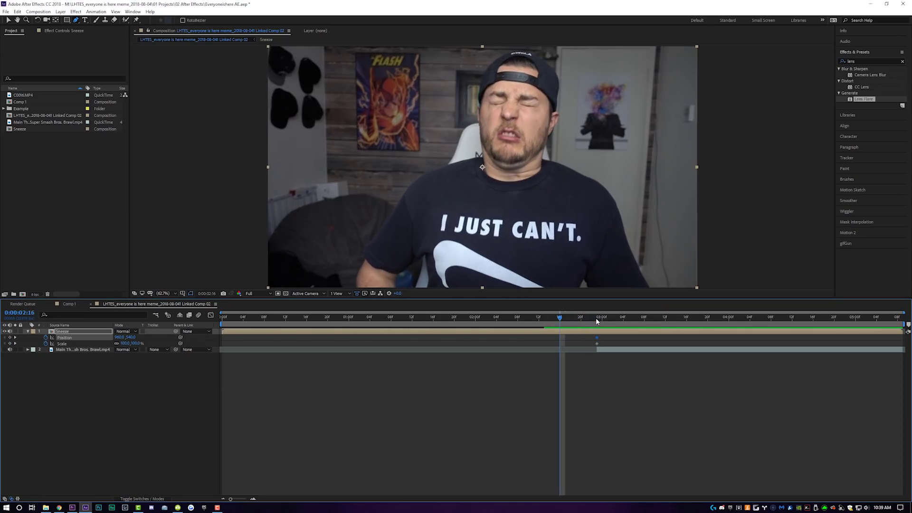
key("Page_Up")
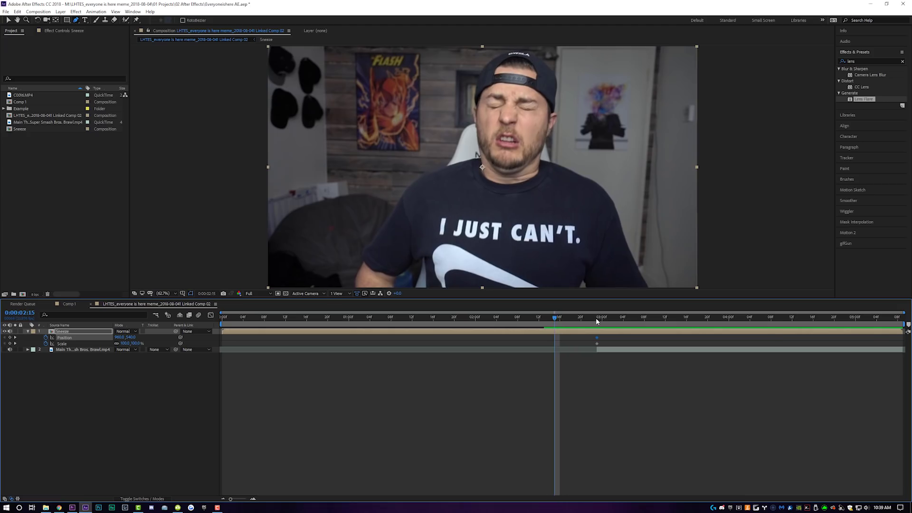
left_click(10, 343)
left_click(9, 337)
- Scale the Sneeze layer to 130% at 0:00:02:18 and copy that keyframe to 0:00:02:21
left_click_drag(556, 318, 570, 317)
left_click_drag(124, 343, 137, 343)
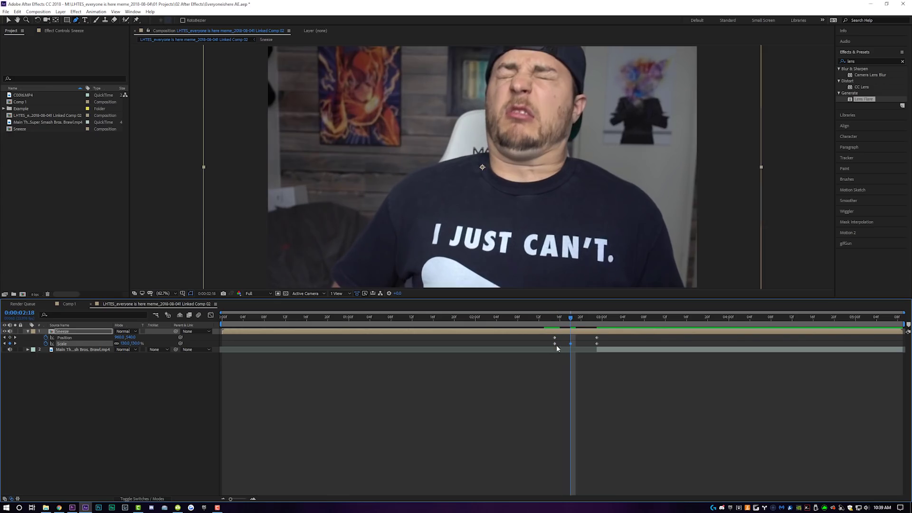
left_click_drag(570, 319, 586, 318)
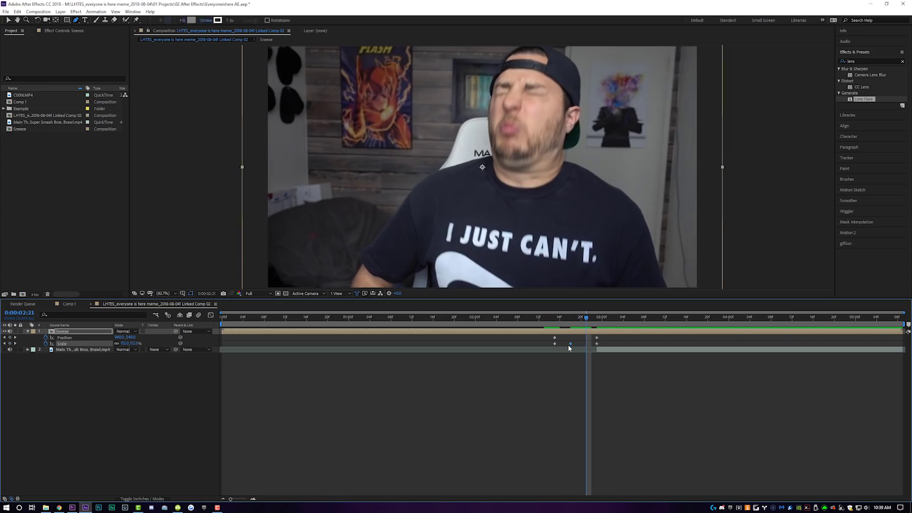
key("ctrl+v")
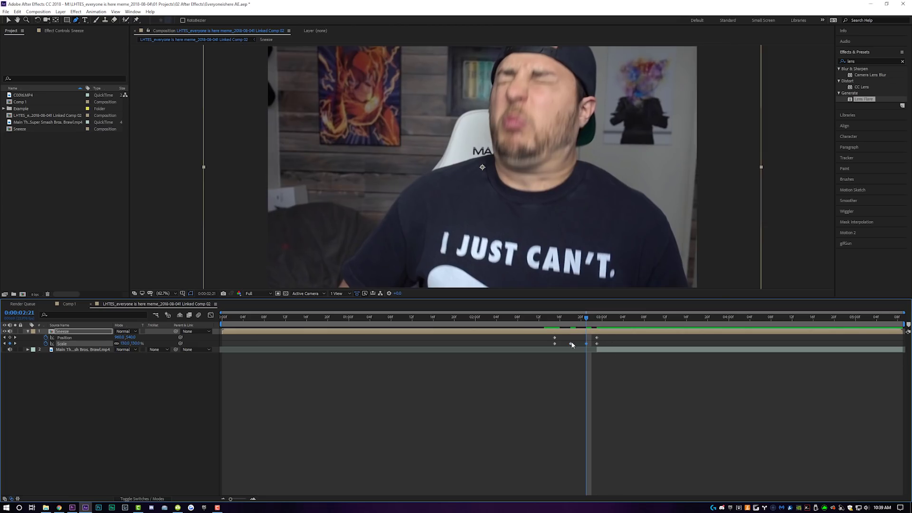
- Shift the Sneeze layer slightly in different directions frame by frame from 0:00:02:16 through 0:00:02:21, keyframing Position for a camera shake
left_click(558, 319)
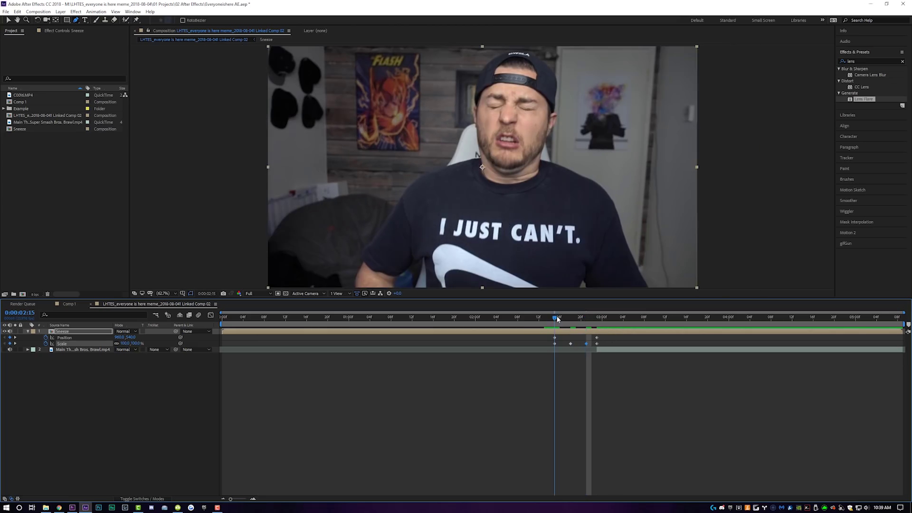
key("v")
left_click_drag(554, 202, 564, 197)
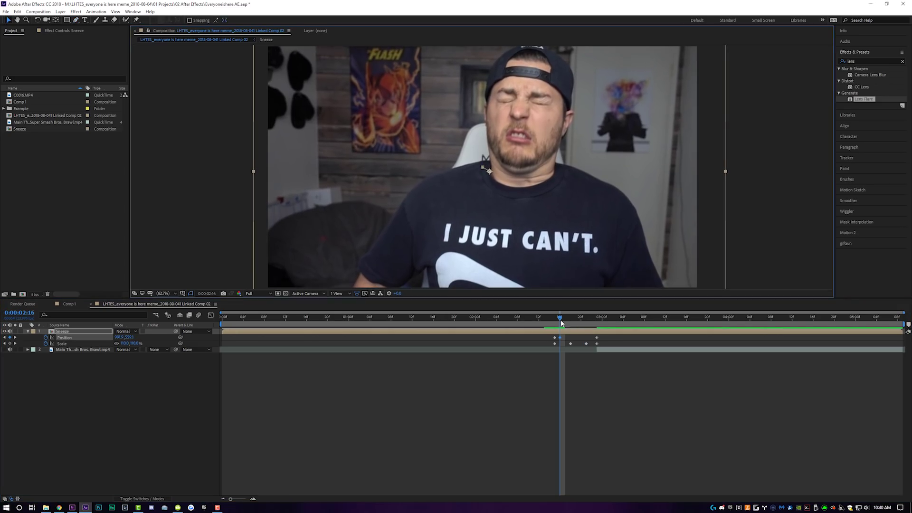
key("Page_Down")
left_click_drag(564, 197, 546, 191)
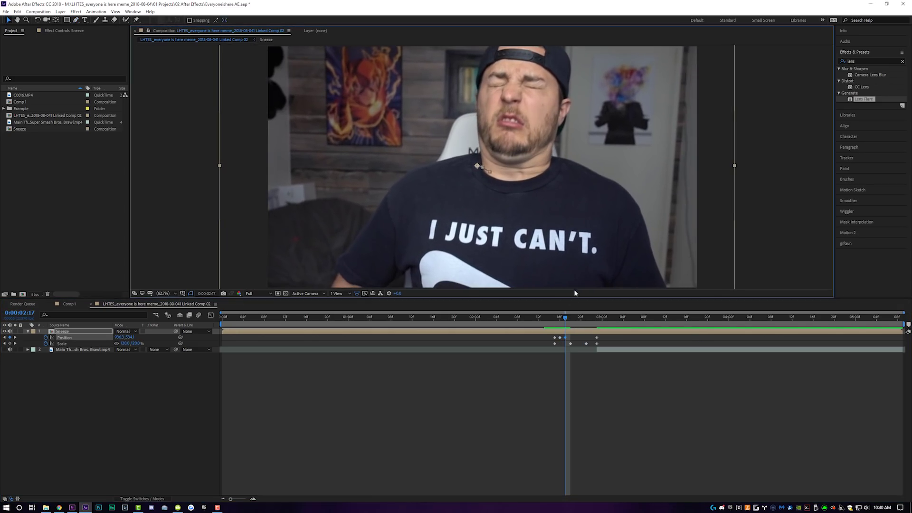
key("Page_Down")
key("Page_Down")
left_click_drag(565, 203, 553, 202)
key("Page_Down")
key("Page_Down")
key("Page_Down")
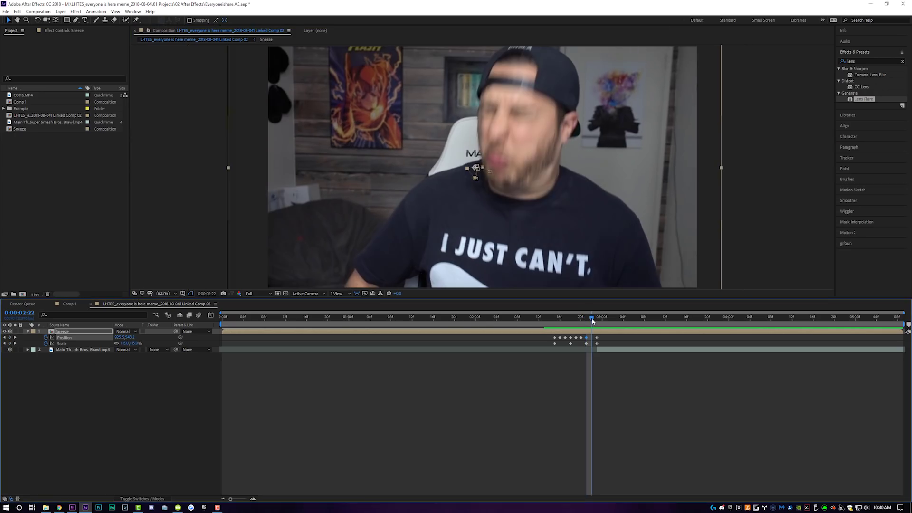
- Offset the Sneeze layer slightly at 0:00:02:22 to keyframe the last frame of the camera shake
left_click_drag(538, 161, 543, 167)
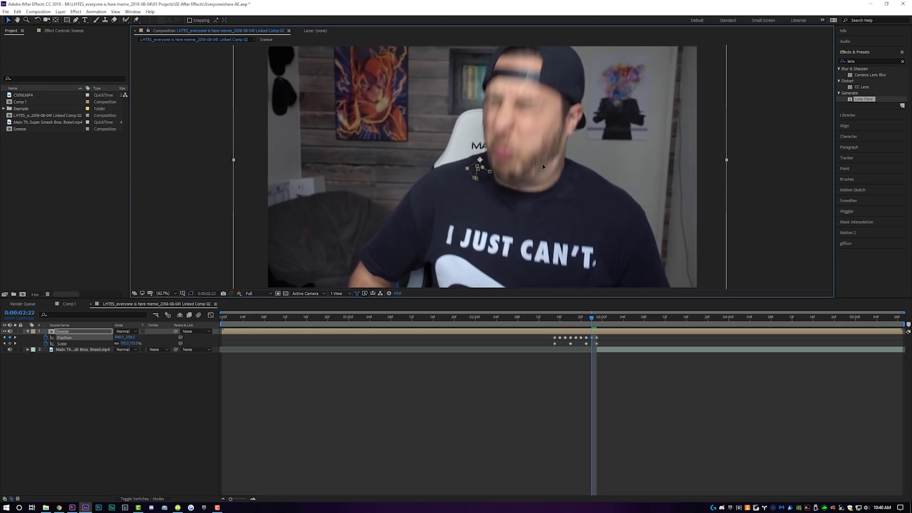
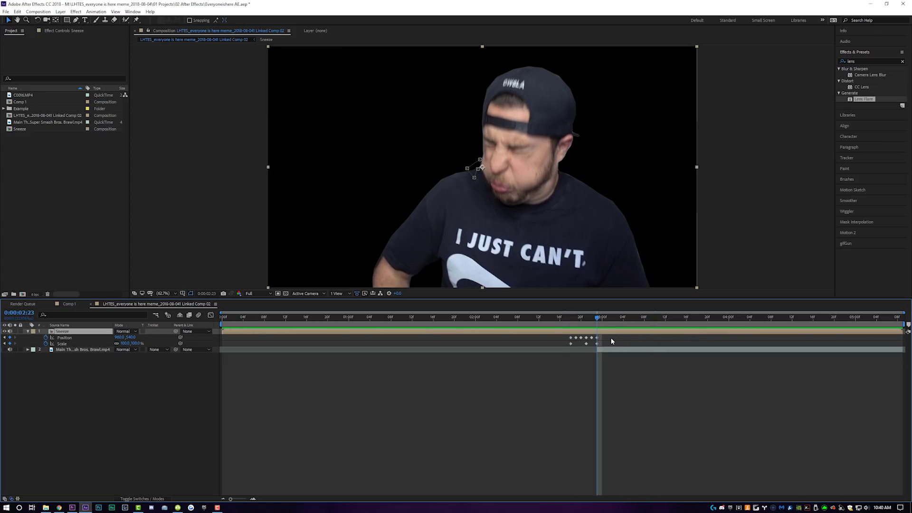
- Keyframe the Sneeze layer sliding left in the frame at 0:00:03:02 and drifting a little further left near the end of the composition
key("Page_Down")
key("Page_Down")
key("Page_Down")
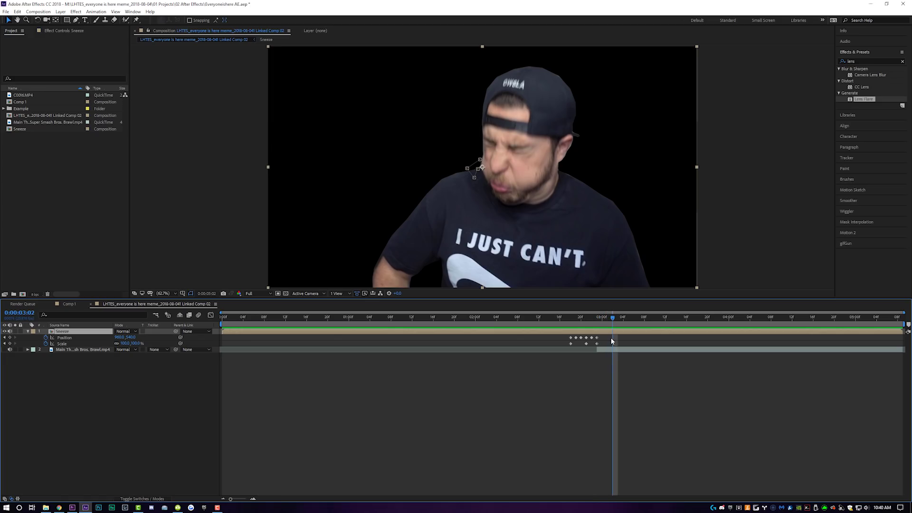
left_click_drag(548, 228, 474, 234)
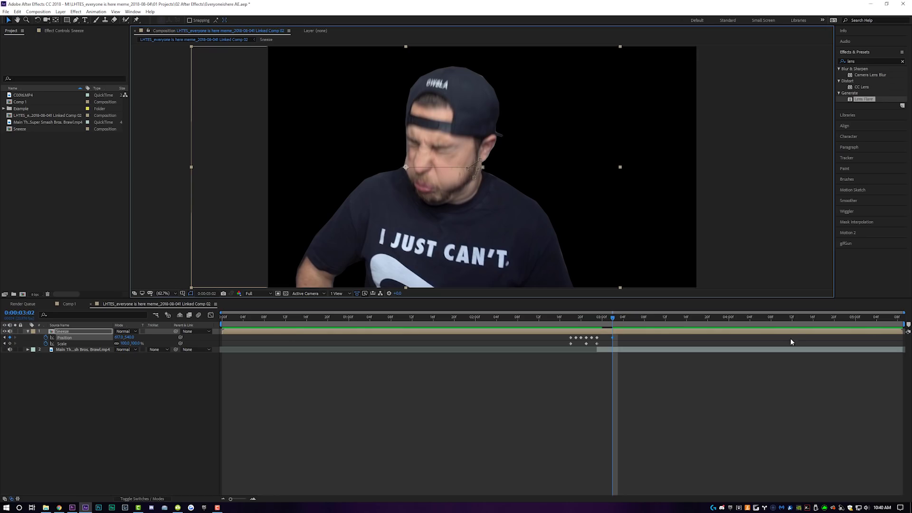
left_click_drag(750, 318, 897, 317)
left_click_drag(473, 242, 443, 243)
- Preview the shake and slide, moving the slide's first Position keyframe one frame earlier to 0:00:03:01
left_click_drag(570, 318, 569, 340)
key("space")
left_click(614, 314)
left_click_drag(613, 337, 608, 340)
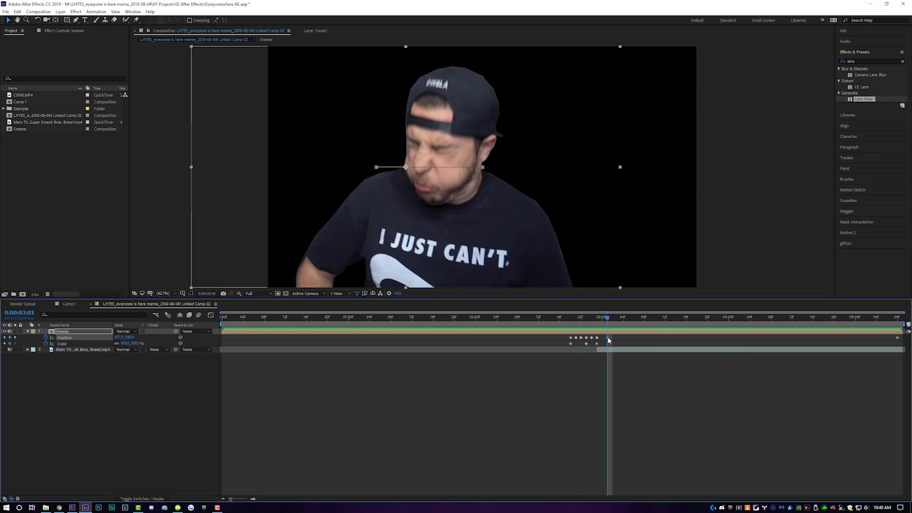
left_click(535, 317)
key("space")
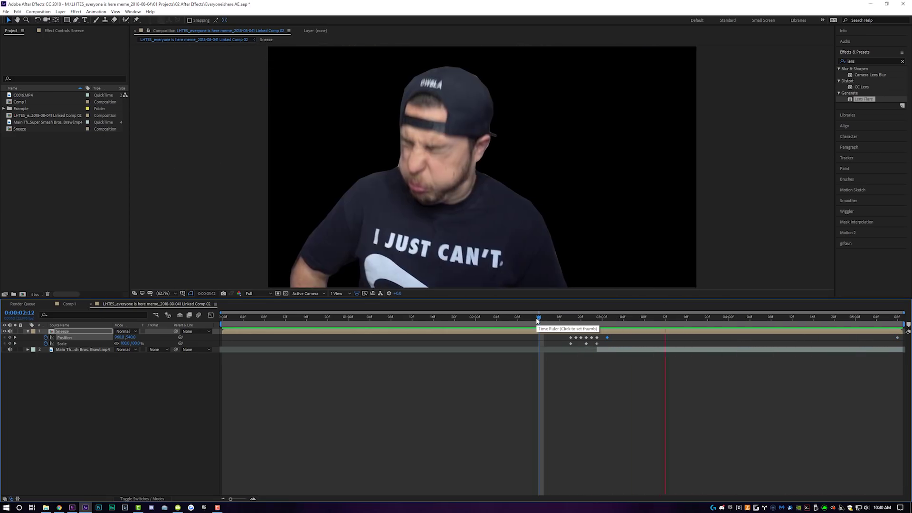
key("space")
- Apply the Bulge effect to the Sneeze layer at 0:00:02:18 and center it on the man's face
left_click_drag(560, 318, 571, 317)
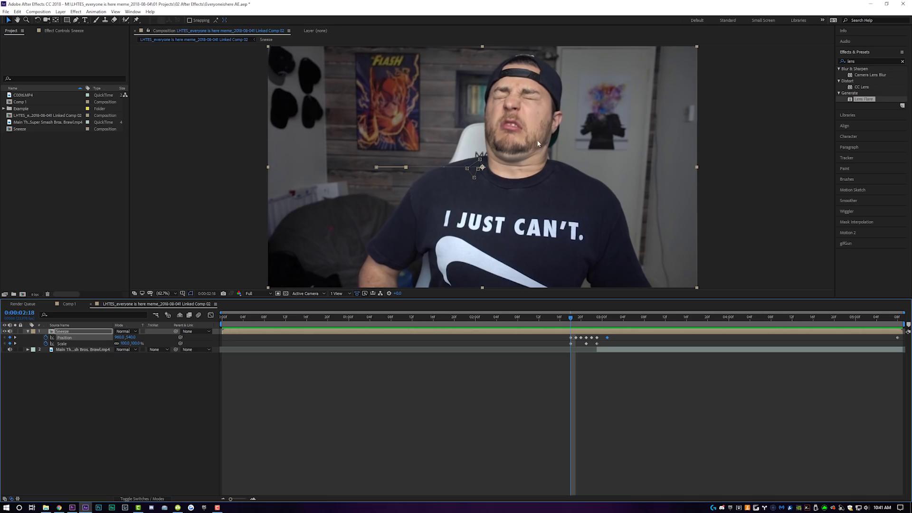
left_click(860, 61)
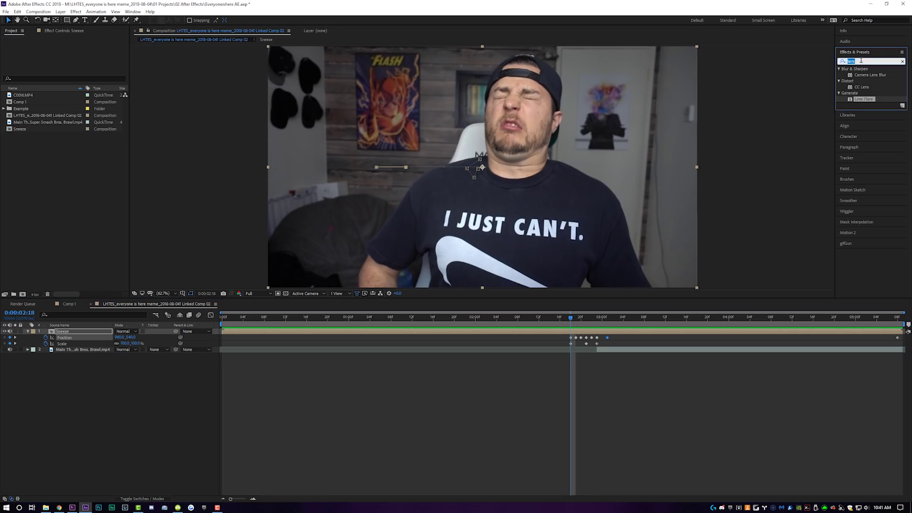
type("bu")
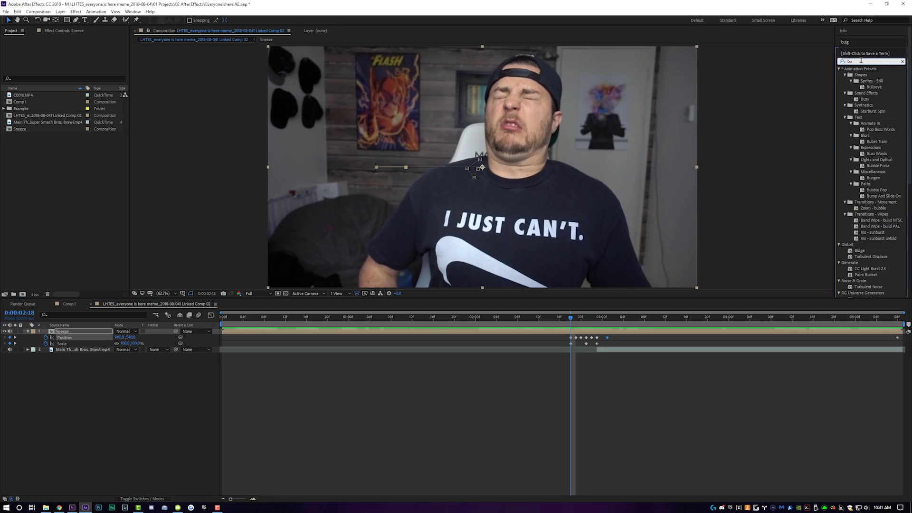
type("lg")
left_click_drag(860, 75, 575, 332)
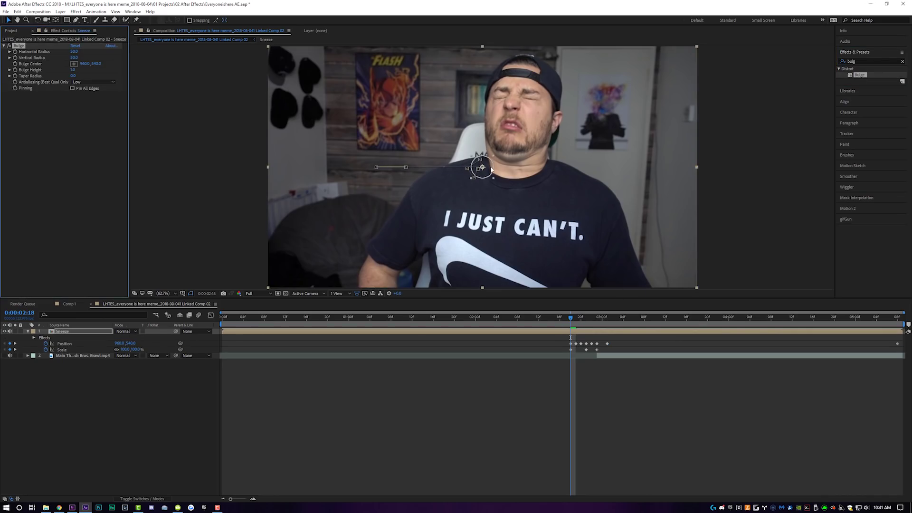
left_click_drag(487, 172, 517, 111)
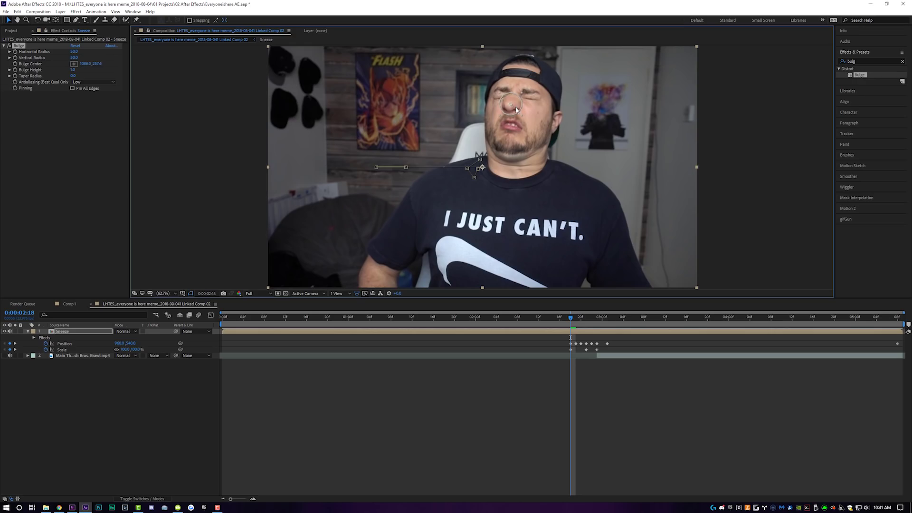
- Enlarge the bulge around the whole head, with horizontal radius about 315 and vertical radius about 335, and recenter it on the nose
left_click_drag(72, 51, 149, 53)
left_click_drag(76, 58, 163, 62)
left_click_drag(81, 52, 95, 53)
mouse_move(76, 58)
left_mouse_down()
mouse_move(102, 57)
mouse_move(93, 57)
left_mouse_up()
left_click_drag(509, 105, 513, 111)
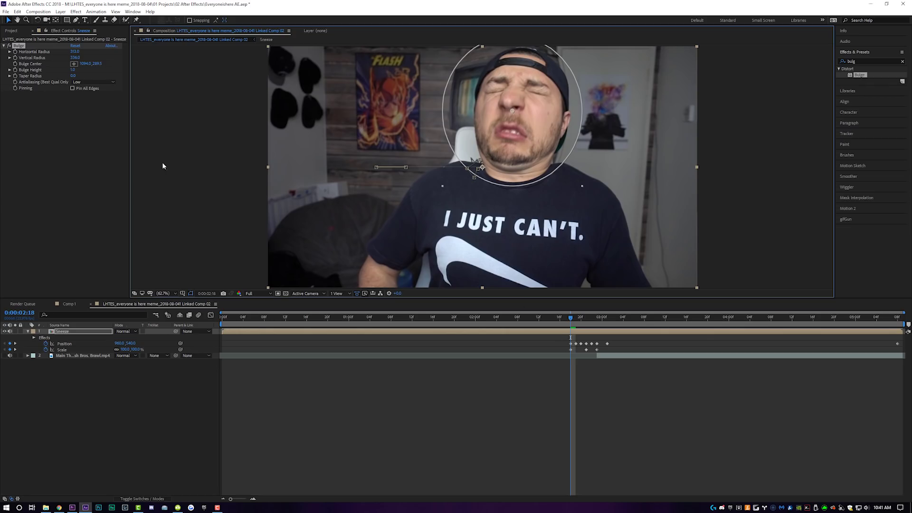
- Keyframe the Bulge Height at 0 on 0:00:02:18 and at 1.2 on 0:00:02:20
left_click(15, 70)
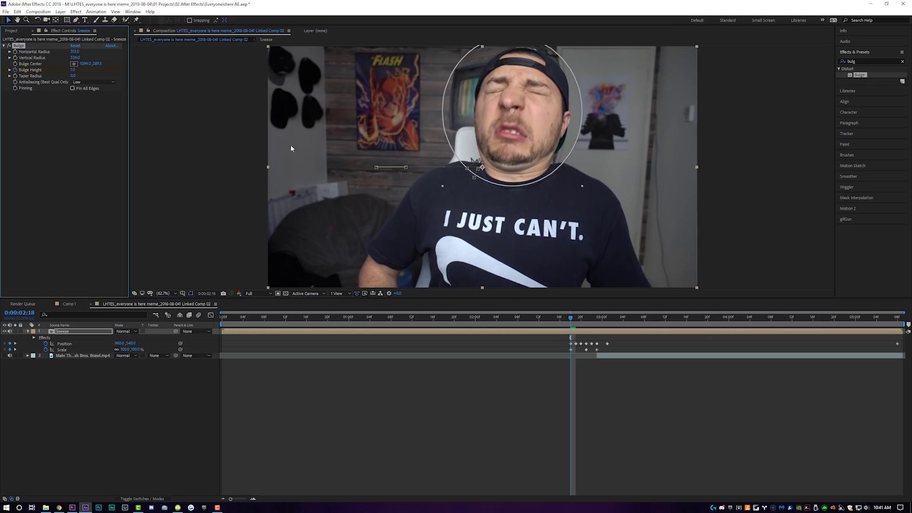
key("Return")
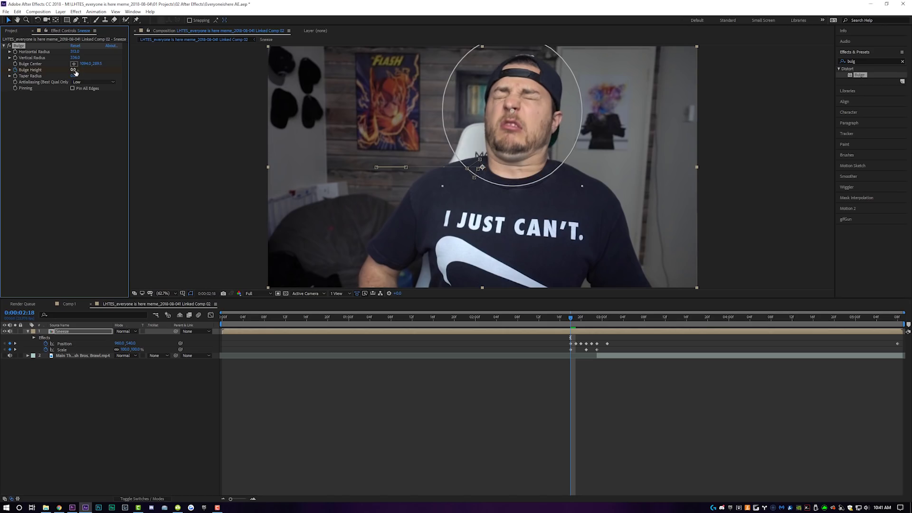
key("Page_Down")
key("Page_Down")
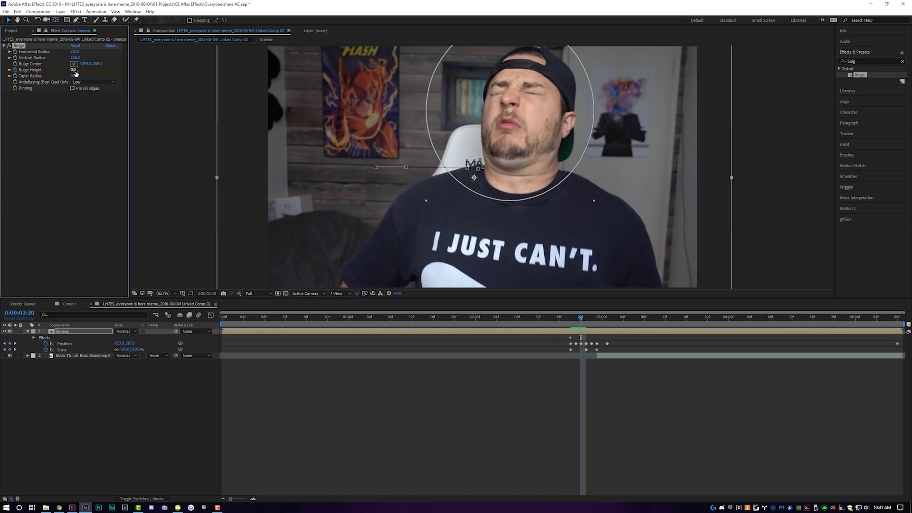
left_click_drag(78, 73, 122, 73)
- Set the Bulge Height back to 0 at 0:00:02:23
key("Page_Down")
key("Page_Down")
key("Page_Down")
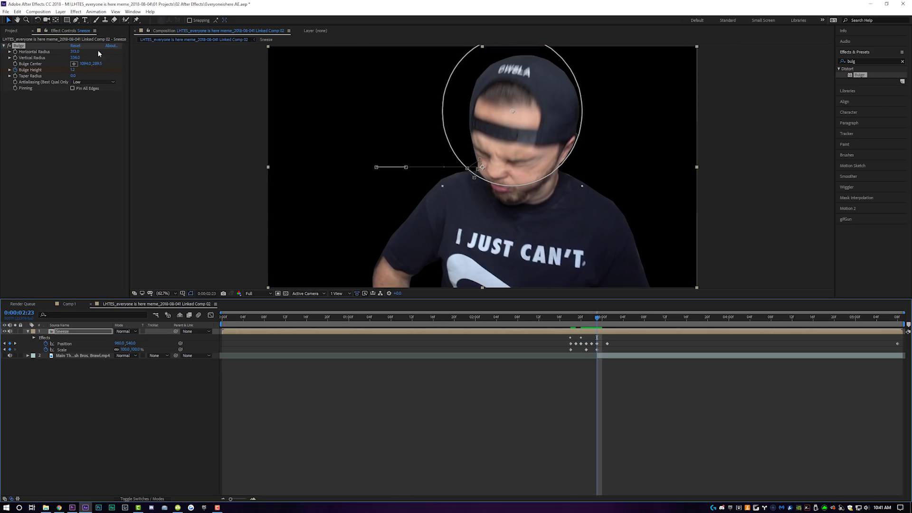
left_click(73, 70)
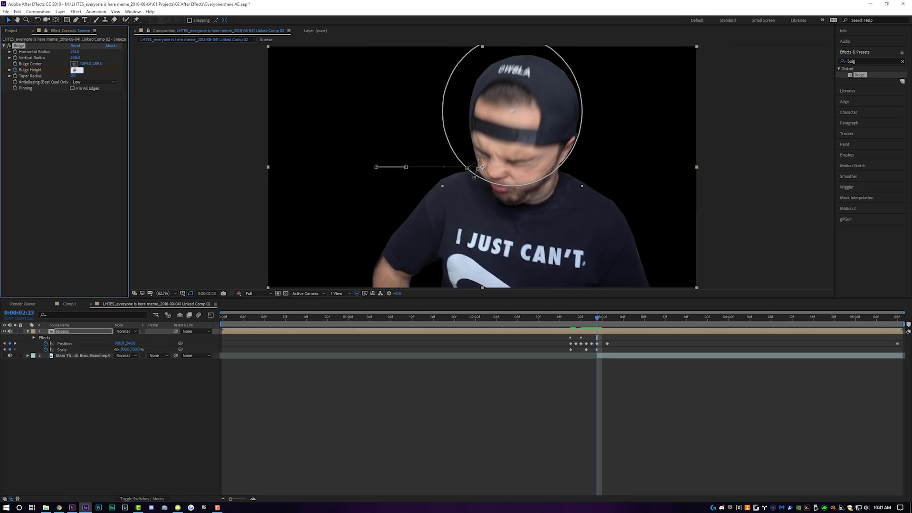
type("0")
key("Return")
- Preview the bulge, shake and slide animation from 0:00:02:18
left_click_drag(589, 319, 570, 320)
left_click(640, 402)
key("space")
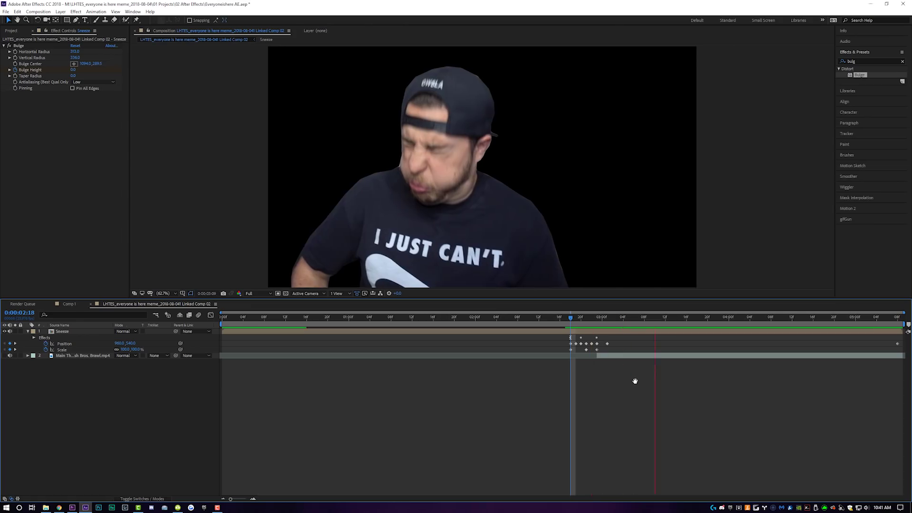
left_click(570, 317)
key("space")
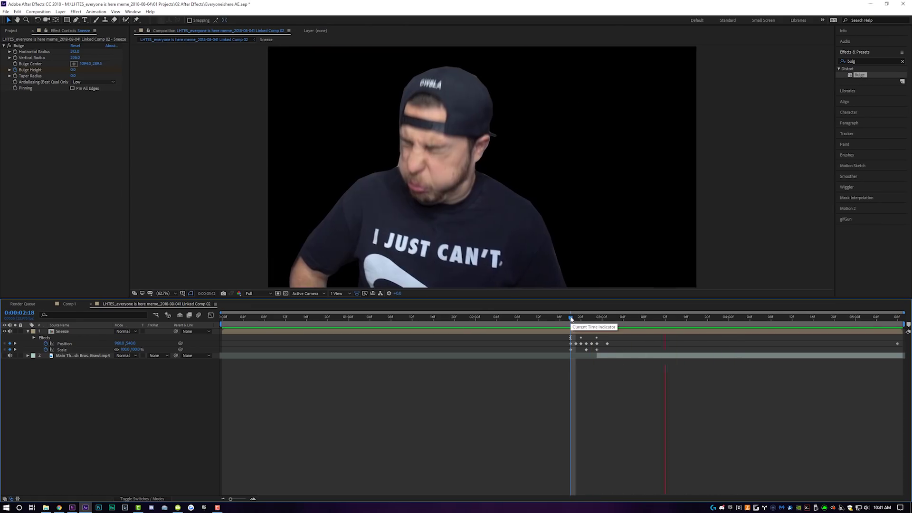
left_click(572, 317)
mouse_move(572, 317)
left_mouse_down()
mouse_move(597, 328)
mouse_move(585, 327)
left_mouse_up()
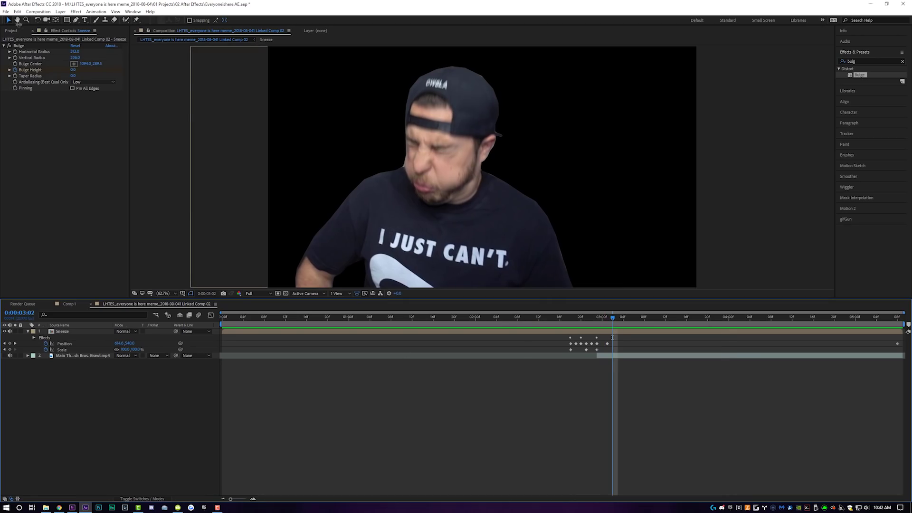
- Import the green-watercolor-free-vector-texture and paint-splatter-8 images from the 04 GFX folder into the project
left_click(12, 30)
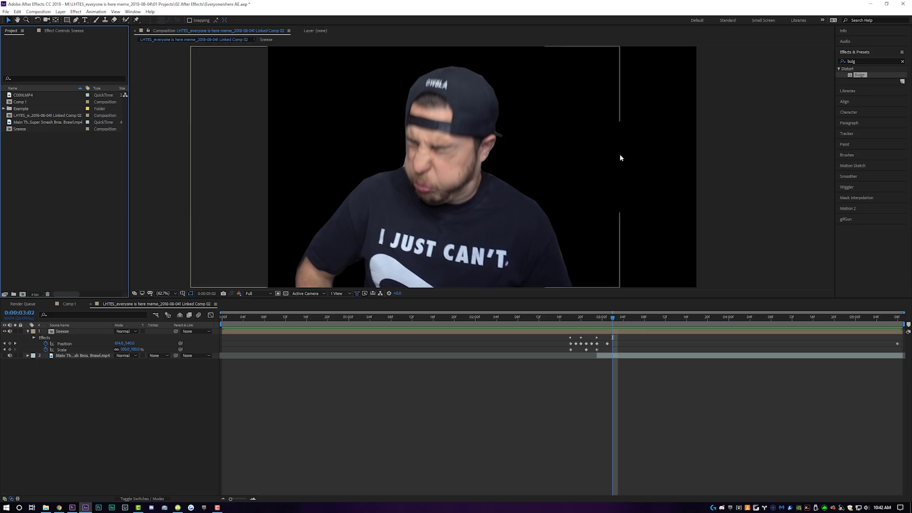
left_click(45, 507)
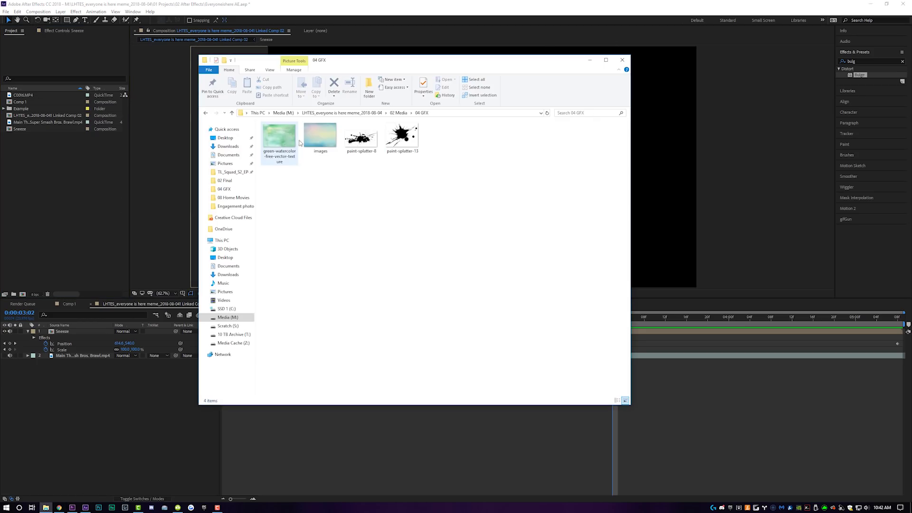
left_click(275, 142)
left_click(360, 139, "ctrl")
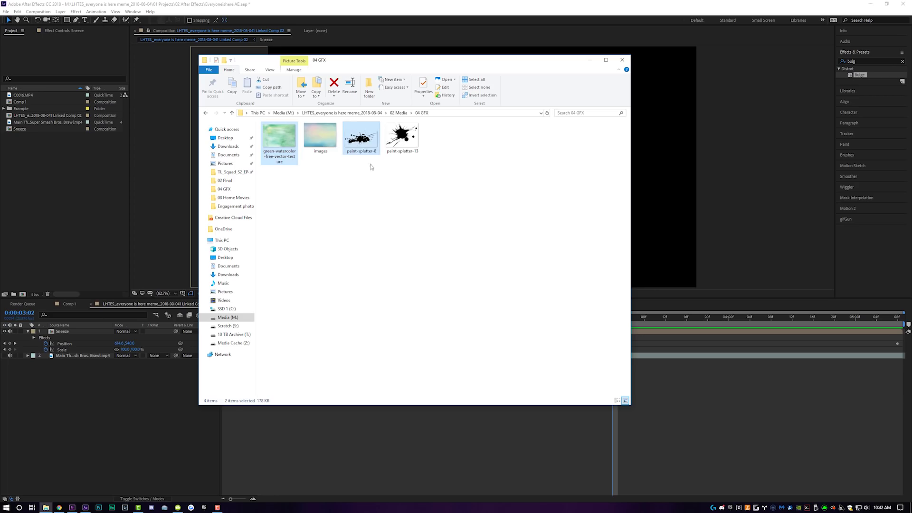
left_click_drag(281, 136, 81, 195)
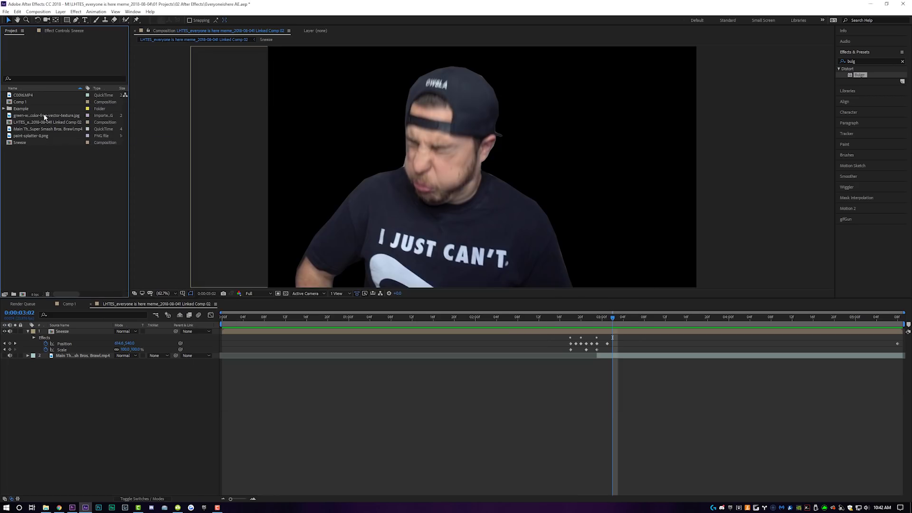
- Place the green watercolor texture beneath the Sneeze layer and scale it to 294% to fill the frame
left_click_drag(44, 116, 633, 354)
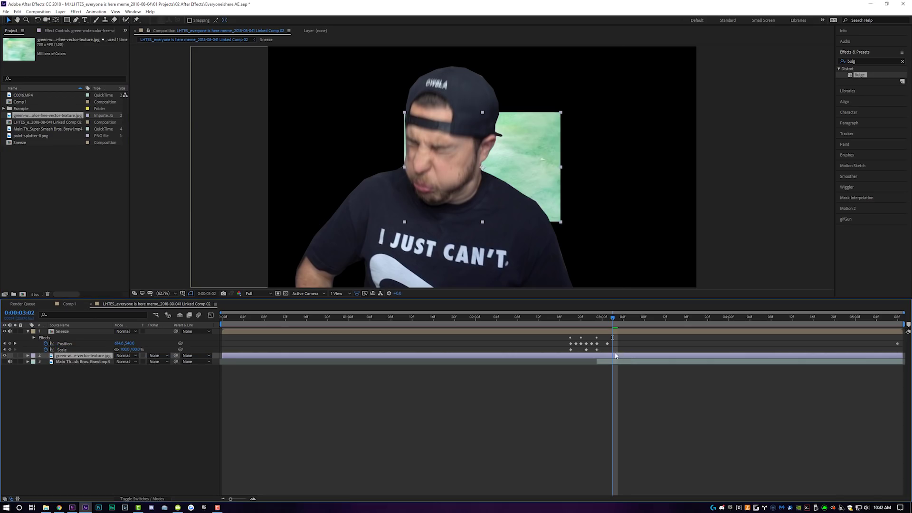
key("s")
left_click_drag(126, 365, 318, 364)
- Trim the start of the green watercolor layer to 0:00:02:23, where the cut-out freeze begins
key("Page_Up")
key("Page_Up")
key("Page_Up")
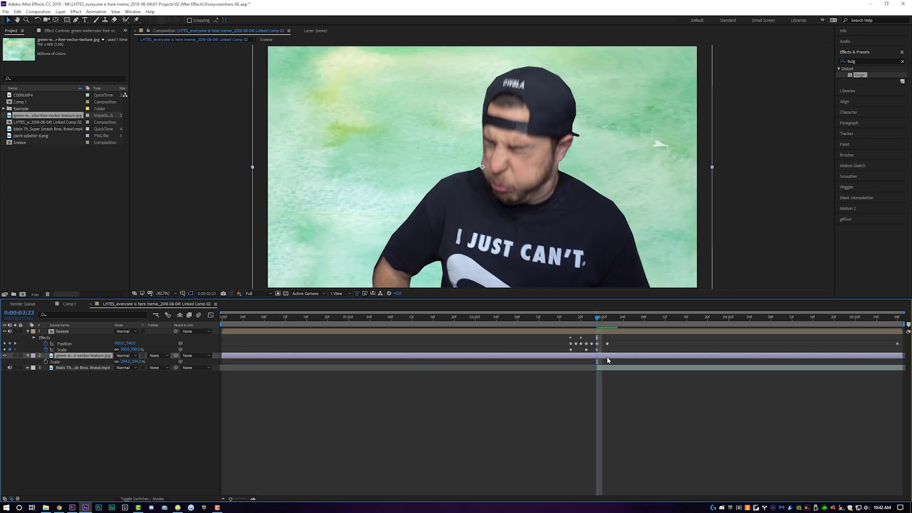
key("alt+bracketleft")
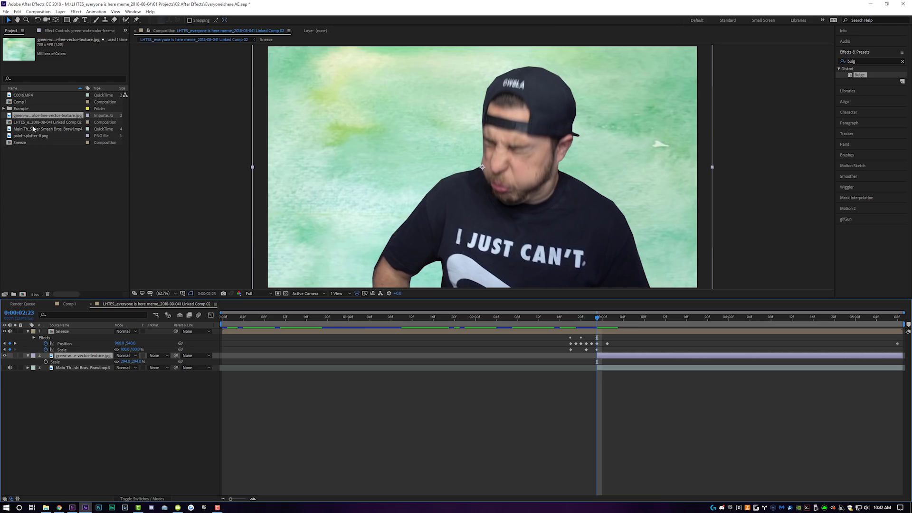
- Add paint-splatter-8.png between the Sneeze and texture layers from 0:00:02:23 and shift the splatter toward the frame's upper right
mouse_move(31, 136)
left_mouse_down()
mouse_move(565, 358)
mouse_move(615, 359)
left_mouse_up()
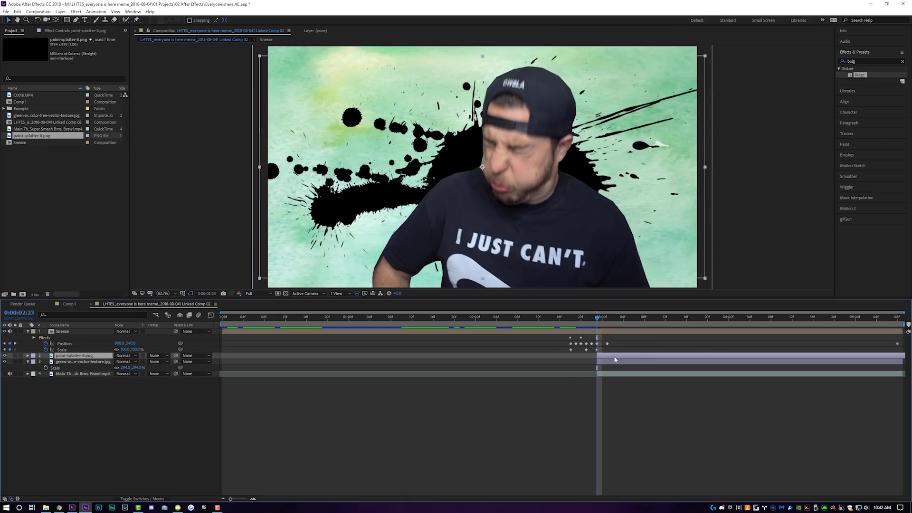
mouse_move(387, 207)
left_mouse_down()
mouse_move(641, 147)
mouse_move(579, 158)
left_mouse_up()
- Scale the paint splatter to 162%, rotate it 6° and reposition it so it spreads from behind the head
key("s")
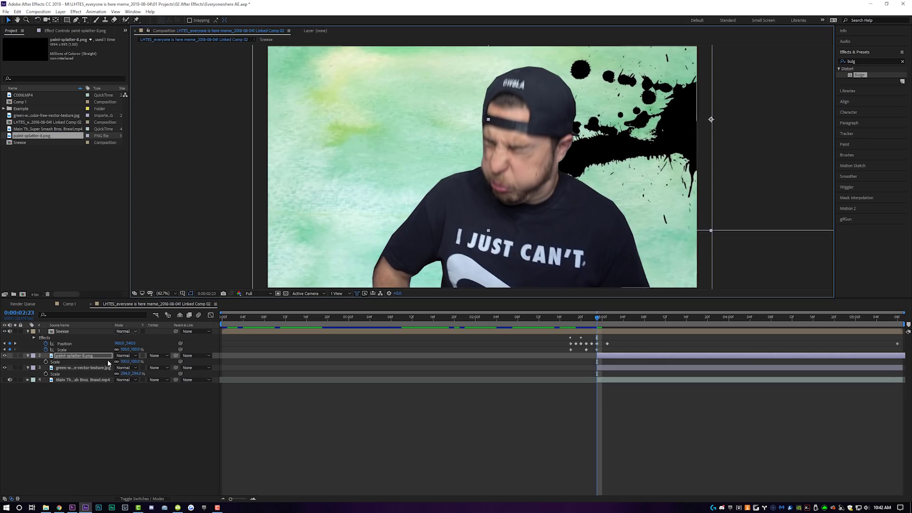
mouse_move(125, 362)
left_mouse_down()
mouse_move(149, 362)
mouse_move(137, 362)
left_mouse_up()
mouse_move(573, 202)
left_mouse_down()
mouse_move(661, 144)
mouse_move(710, 135)
mouse_move(632, 102)
mouse_move(500, 123)
mouse_move(671, 131)
left_mouse_up()
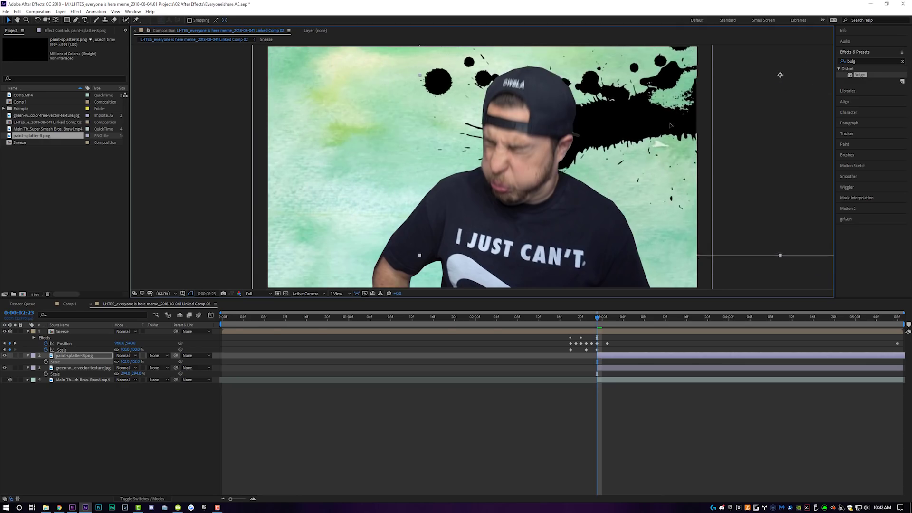
left_click_drag(126, 362, 632, 141)
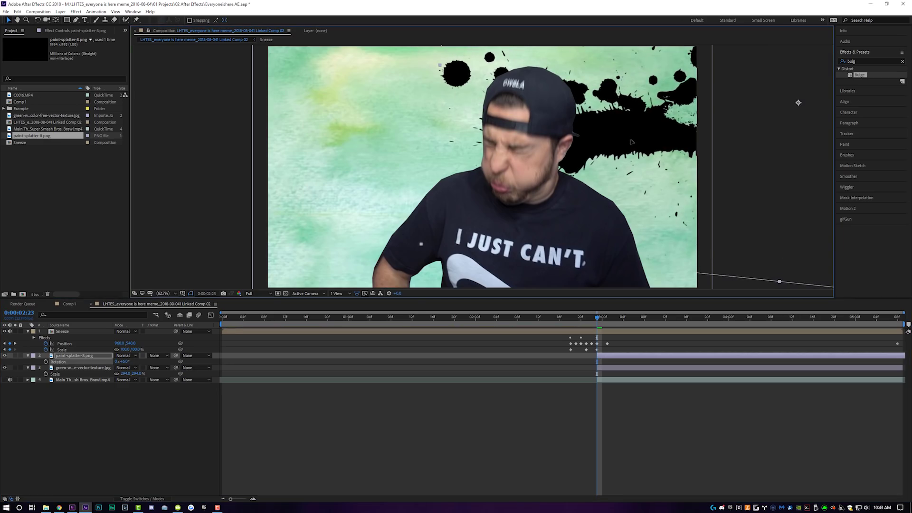
- Add the title text "notiansans" over the paint splatter beside the head at 0:00:03:16
left_click_drag(575, 317, 686, 325)
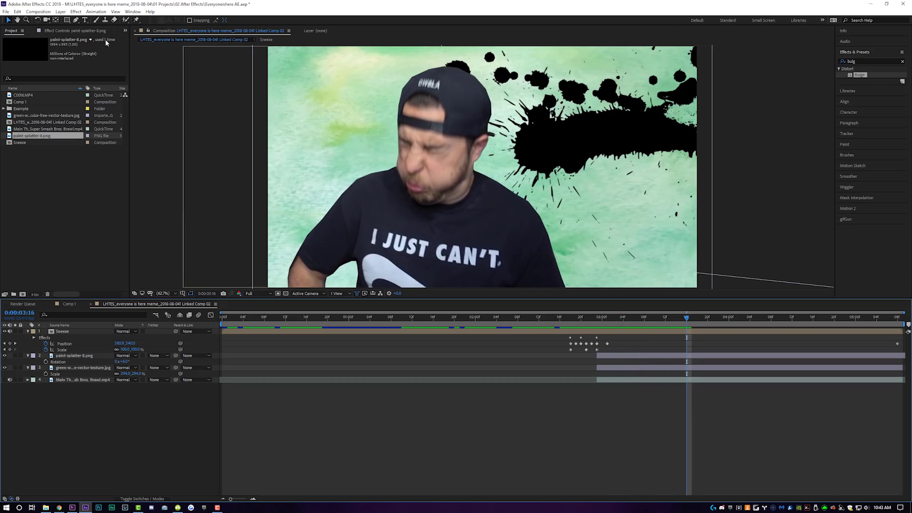
left_click(86, 21)
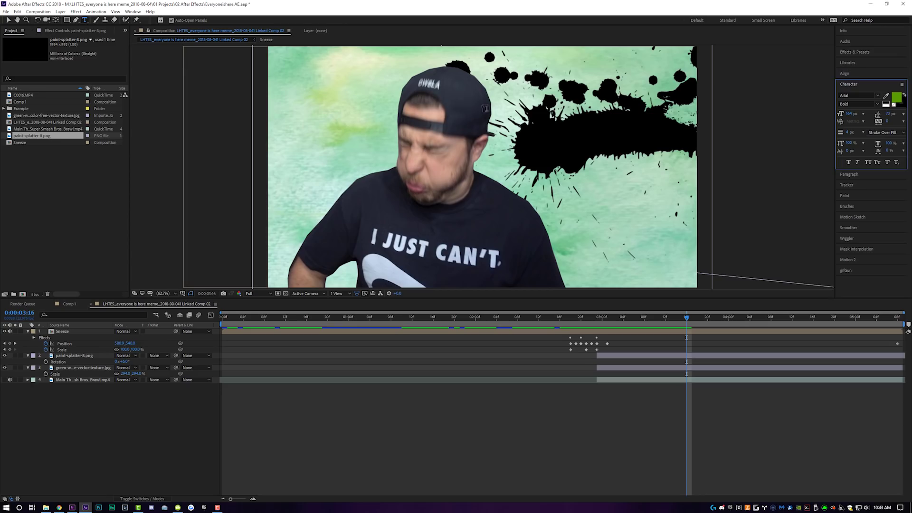
left_click(573, 130)
type("not")
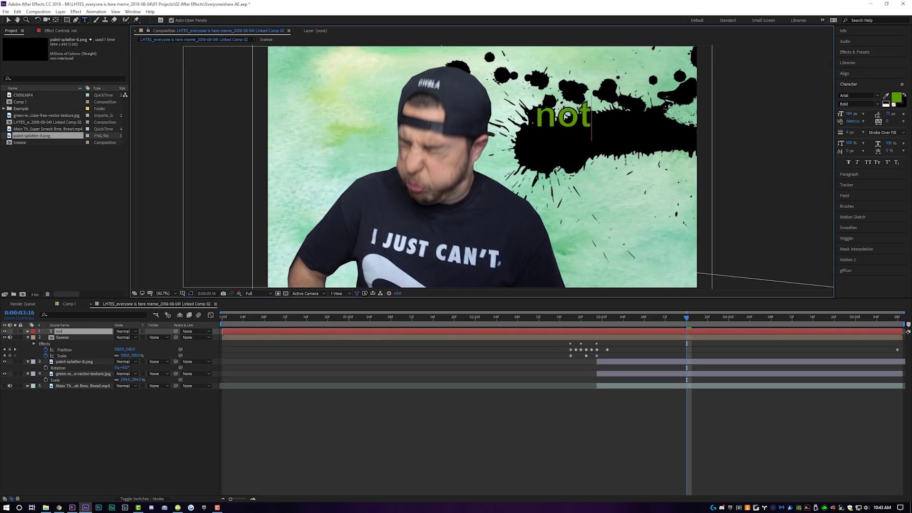
type("iansans")
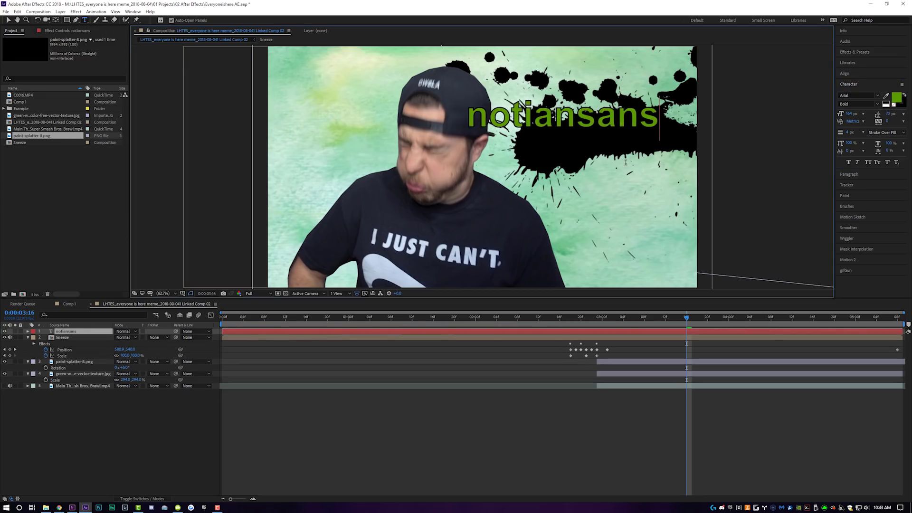
- Change the fill colour of the whole "notiansans" title to white
key("ctrl+a")
left_click(896, 97)
left_click(400, 265)
left_click(536, 273)
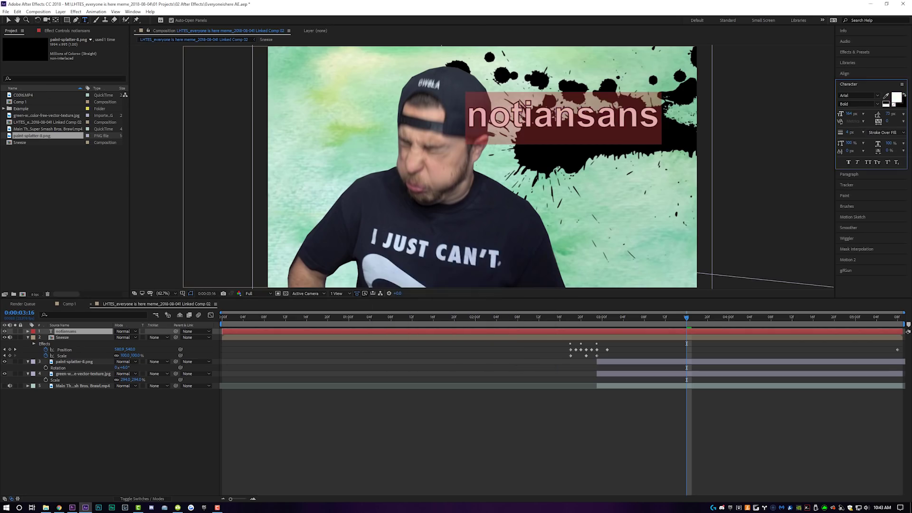
- Inspect the title's stroke colour without changing it and try other stroke widths before restoring 4 px
scroll(520, 106, "up", 1)
scroll(520, 105, "up", 1)
scroll(521, 105, "down", 1)
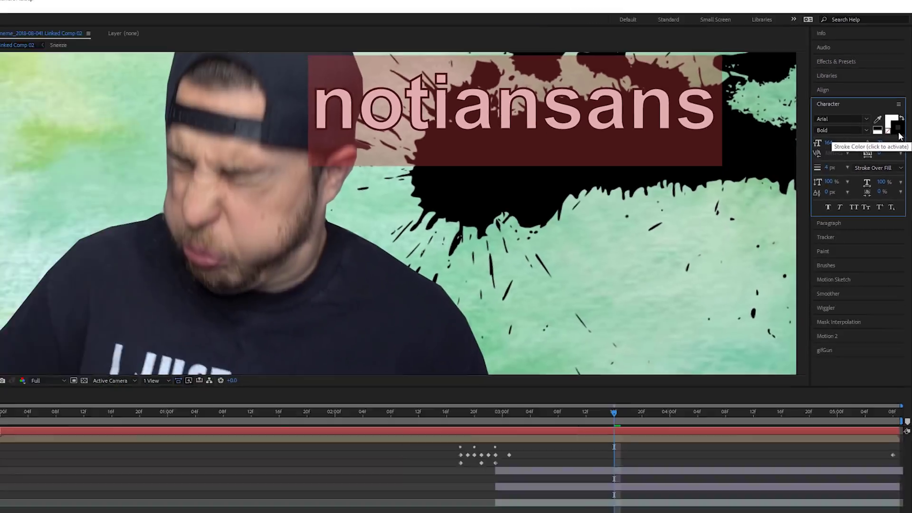
left_click(883, 246)
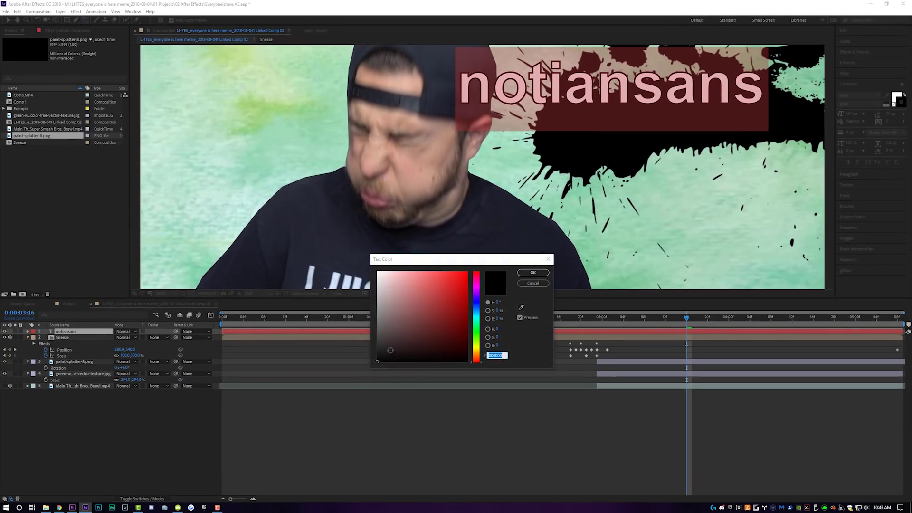
left_click(526, 283)
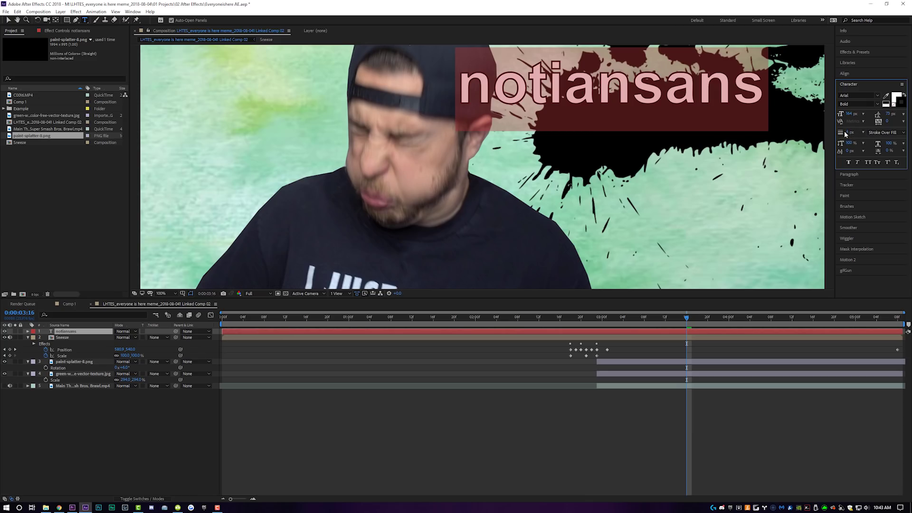
left_click_drag(848, 134, 851, 133)
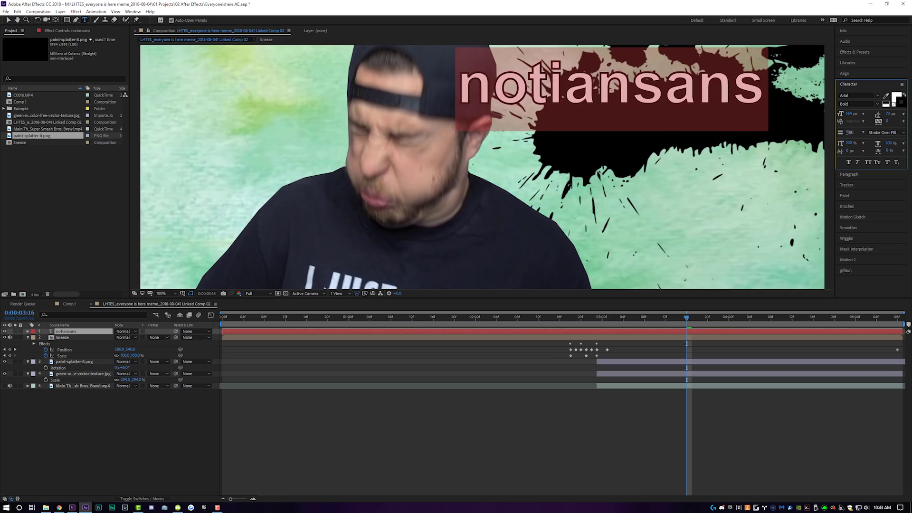
left_click_drag(850, 133, 851, 133)
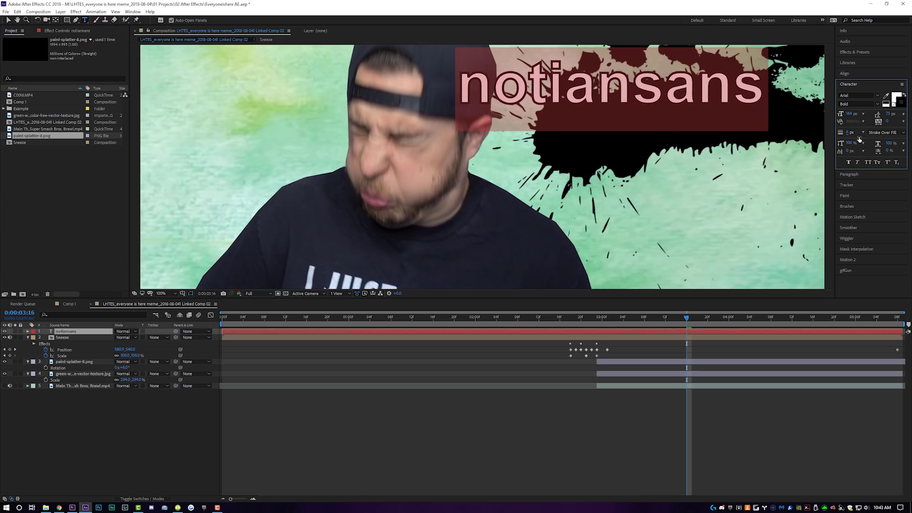
key("Escape")
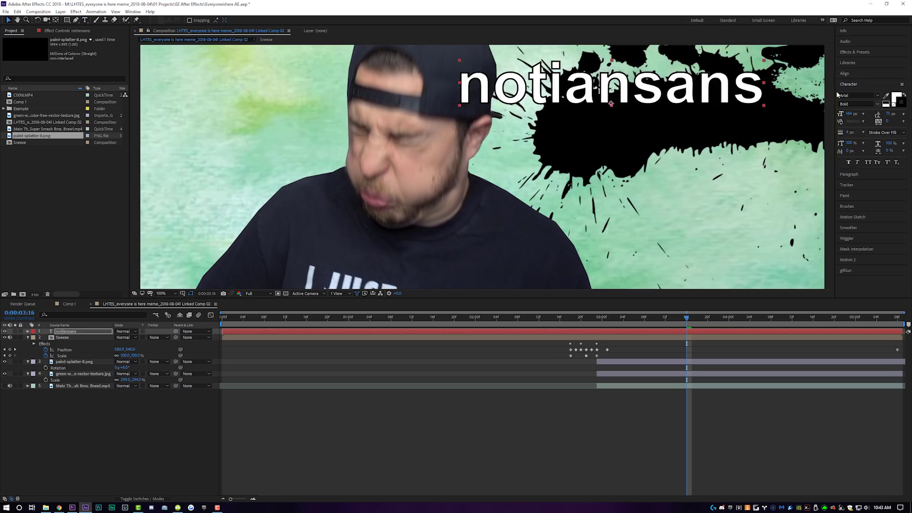
- Find the shadow presets and apply the Dimensional bevel+shadow preset to the "notiansans" text layer
left_click(859, 51)
left_click(861, 61)
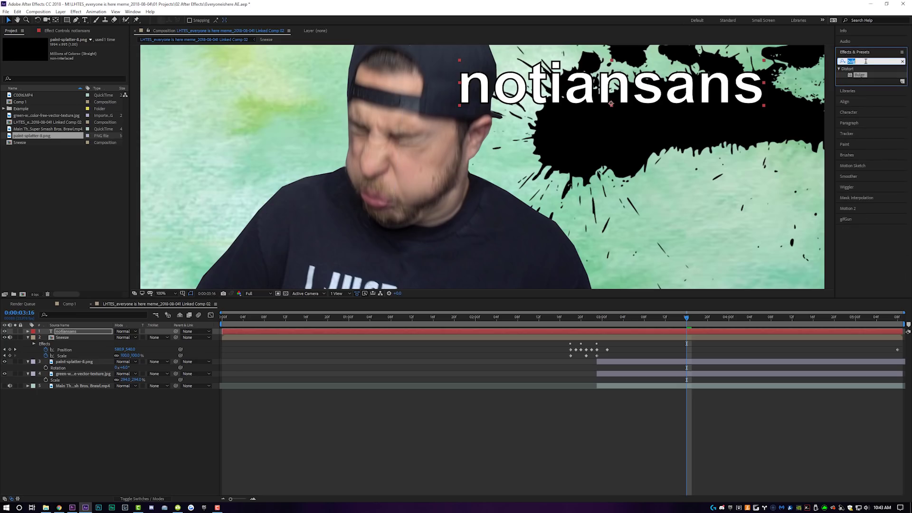
type("shadow")
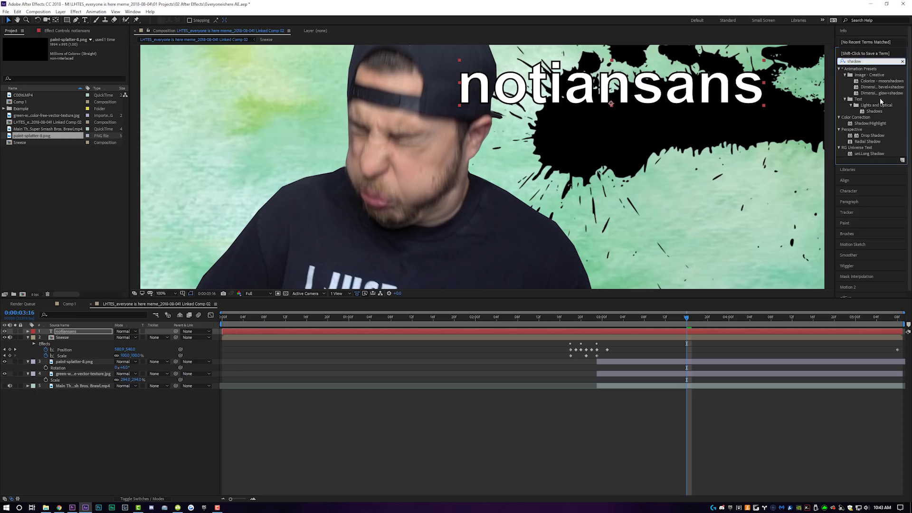
left_click(873, 87)
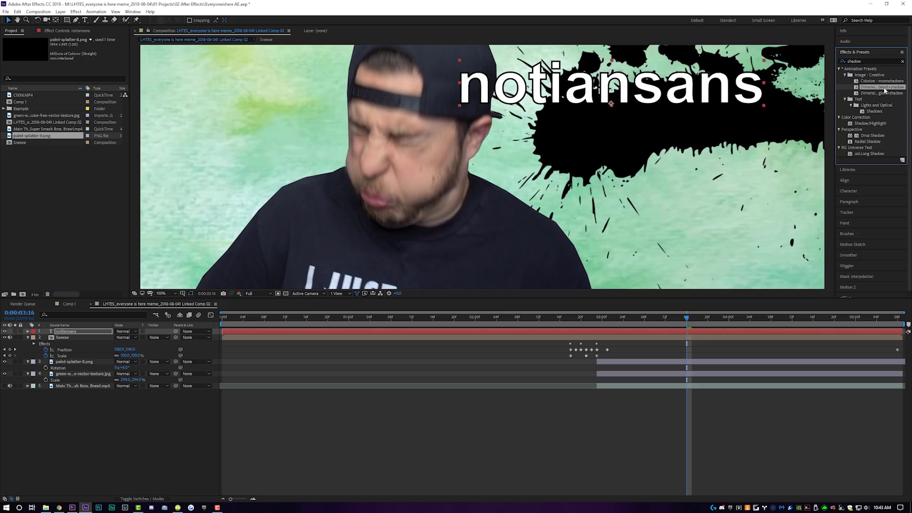
double_click(882, 88)
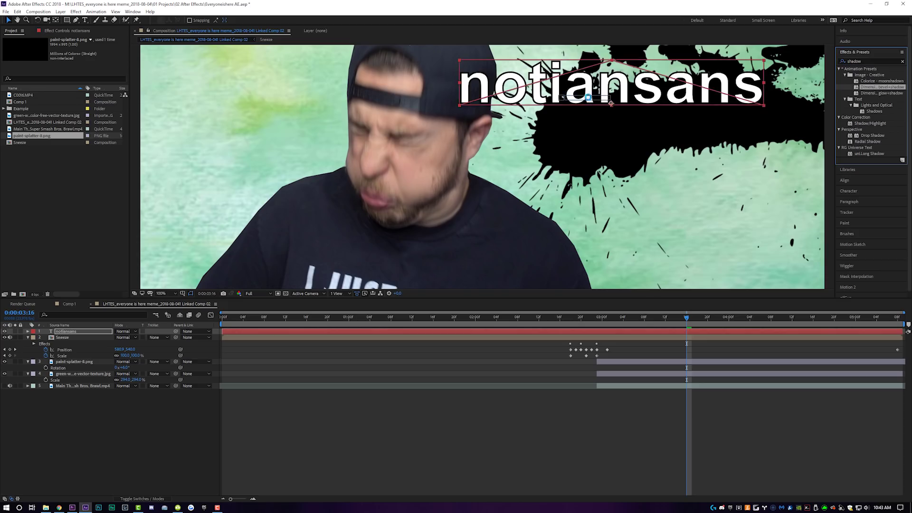
- Set the title's Drop Shadow distance to 4.0
scroll(478, 85, "up", 2)
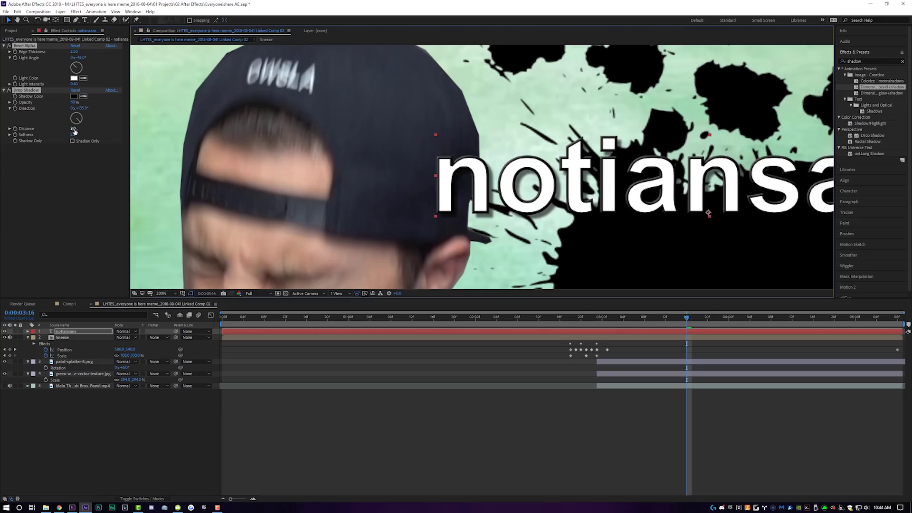
left_click_drag(74, 132, 70, 132)
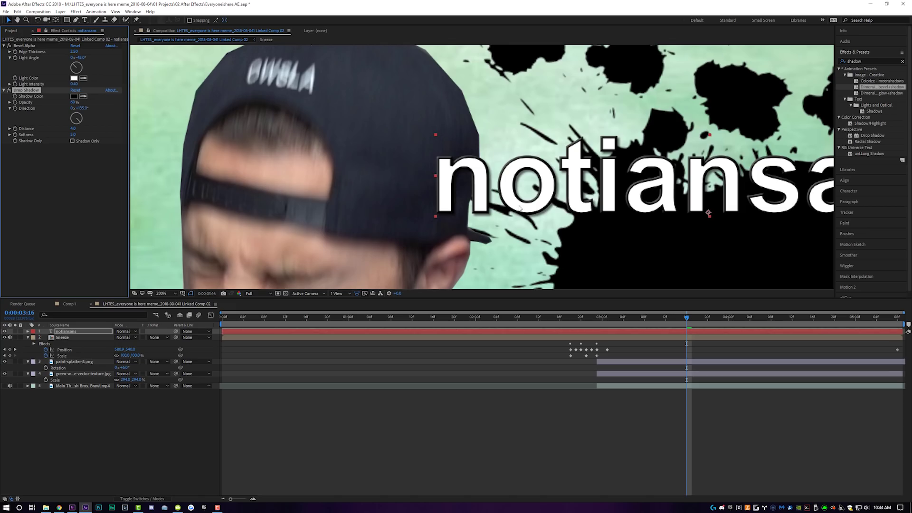
left_click(167, 296)
left_click(166, 328)
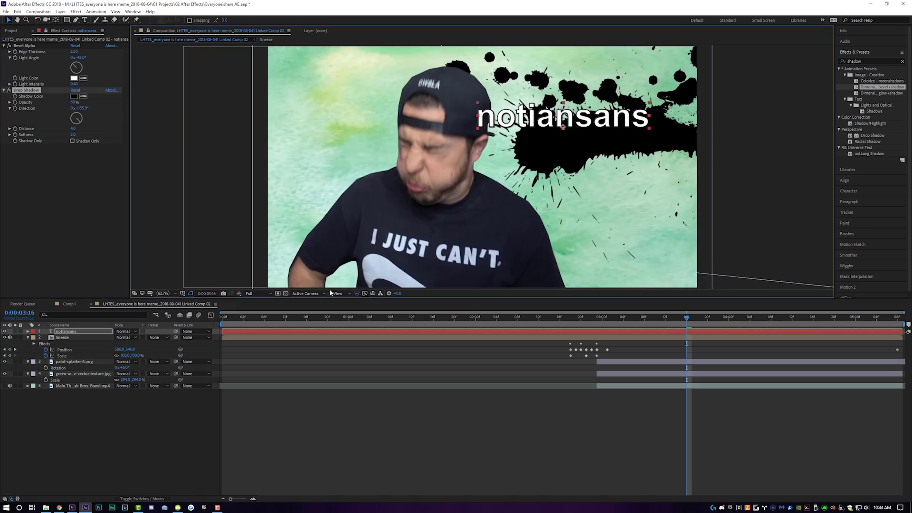
- Shift the "notiansans" title away from the head onto the splatter and scale it to 77%
left_click_drag(591, 119, 618, 122)
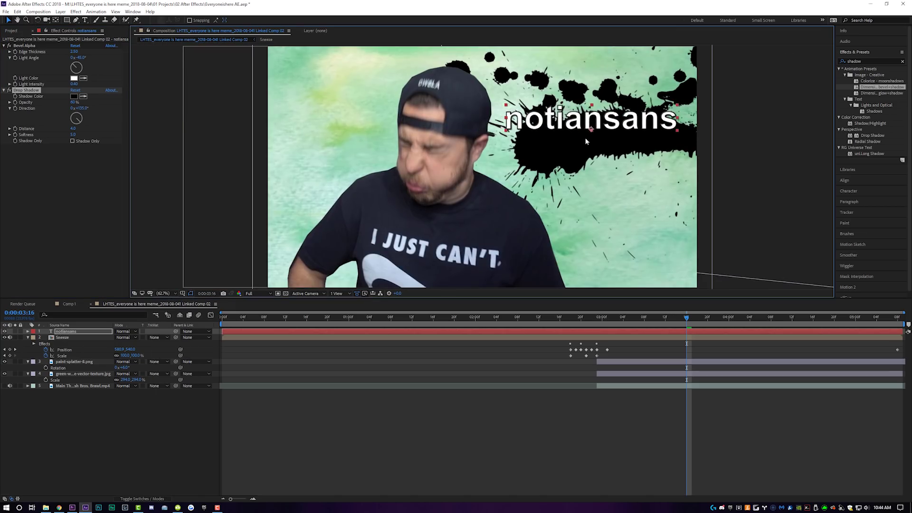
key("s")
left_click_drag(122, 337, 118, 337)
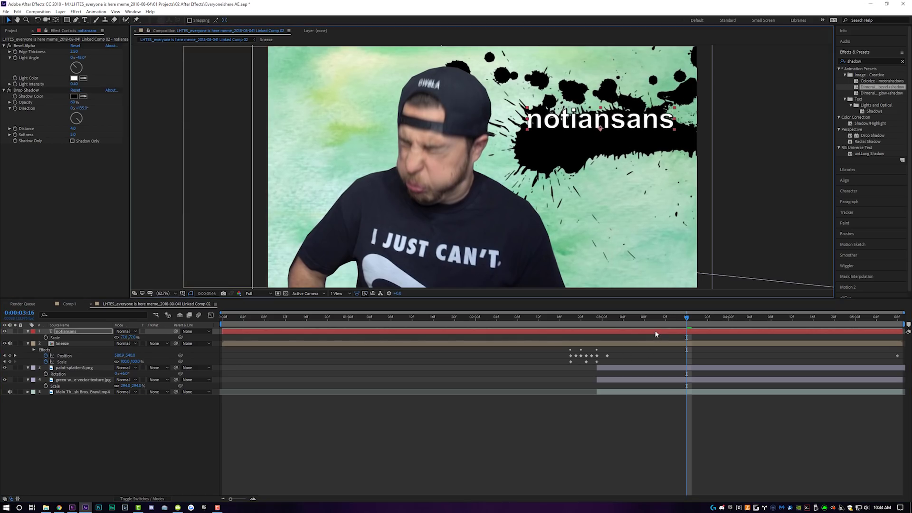
- Duplicate the "notiansans" text layer and move the copy straight down to form a second title line
key("ctrl+d")
key("shift+Down")
key("shift+Down")
key("shift+Down")
key("shift+Down")
key("shift+Down")
key("shift+Down")
key("shift+Down")
key("shift+Down")
key("shift+Down")
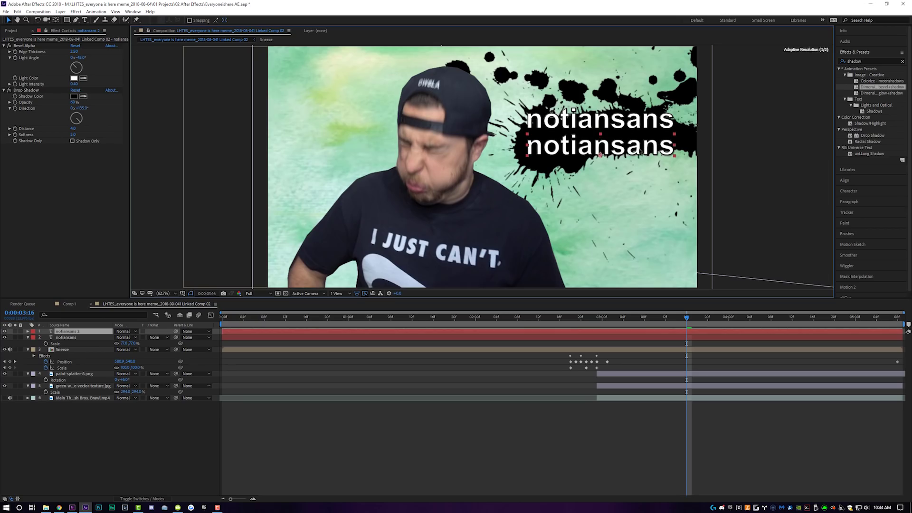
- Replace the wording of the lower title line with "SNEEZE"
left_click(85, 21)
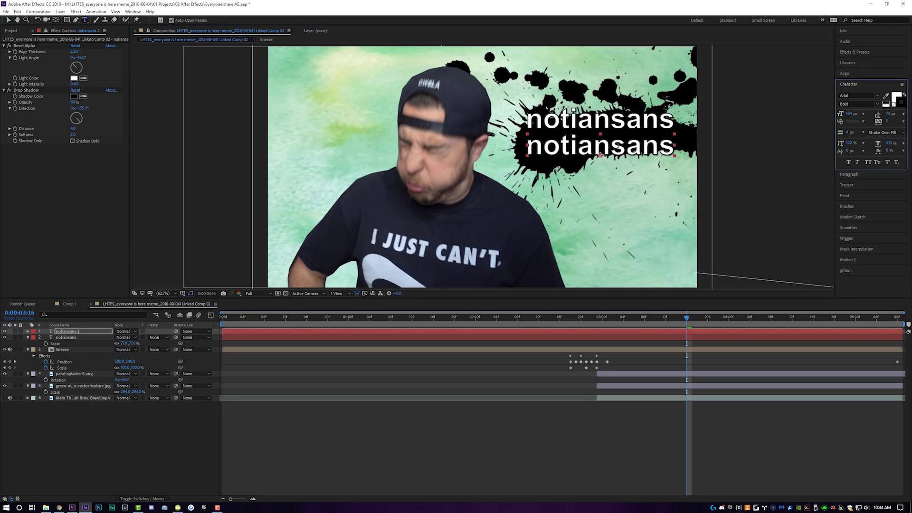
double_click(616, 146)
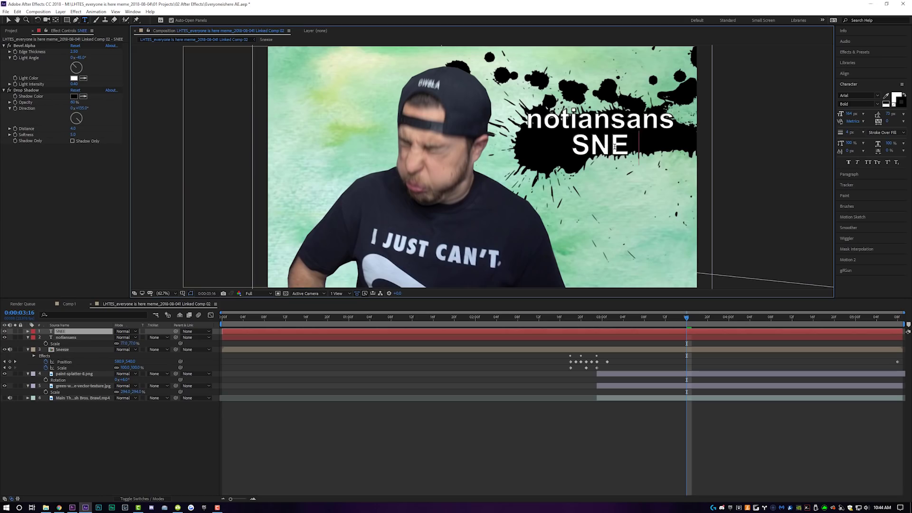
type("EZE")
- Recolour the fill of the "SNEEZE" line to a medium green
double_click(614, 146)
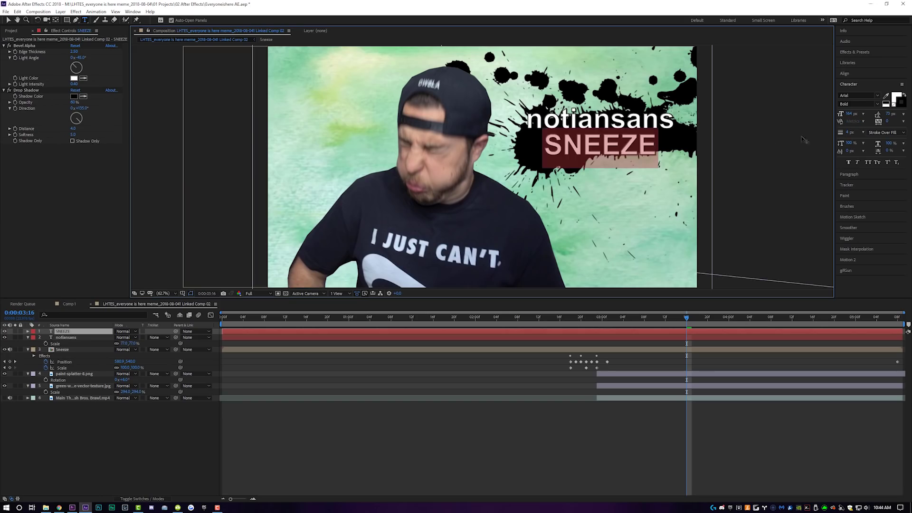
left_click(892, 102)
left_click(477, 335)
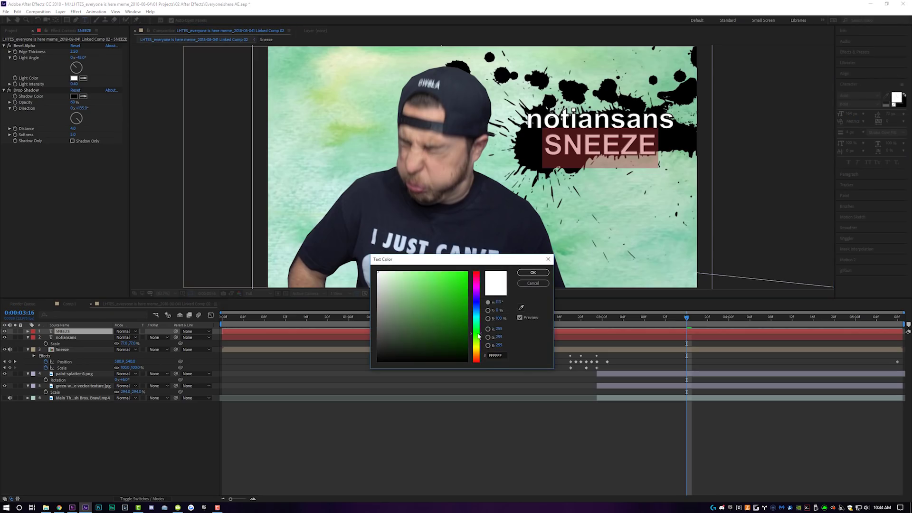
mouse_move(468, 280)
left_mouse_down()
mouse_move(466, 295)
mouse_move(466, 284)
left_mouse_up()
key("Return")
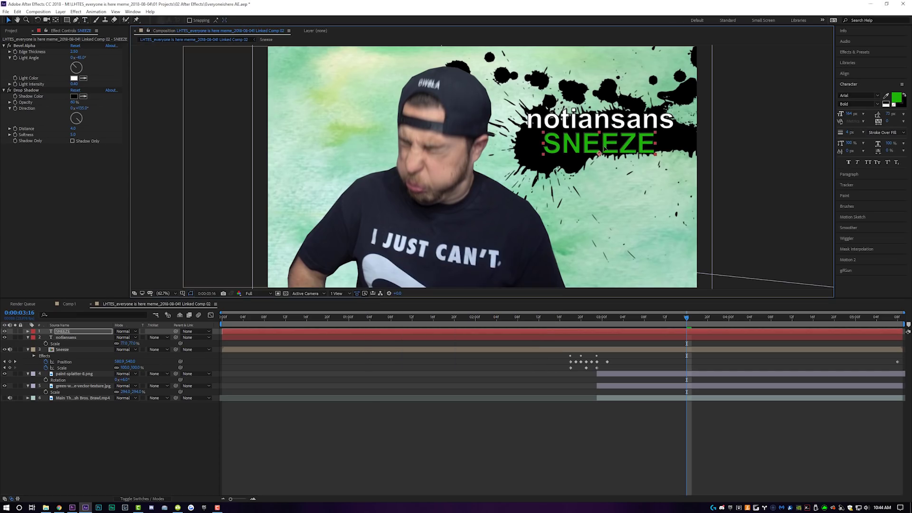
- Pre-compose both title layers into a composition named "text" and move its anchor point to the middle of the title words
left_click(660, 338)
left_click(660, 331, "shift")
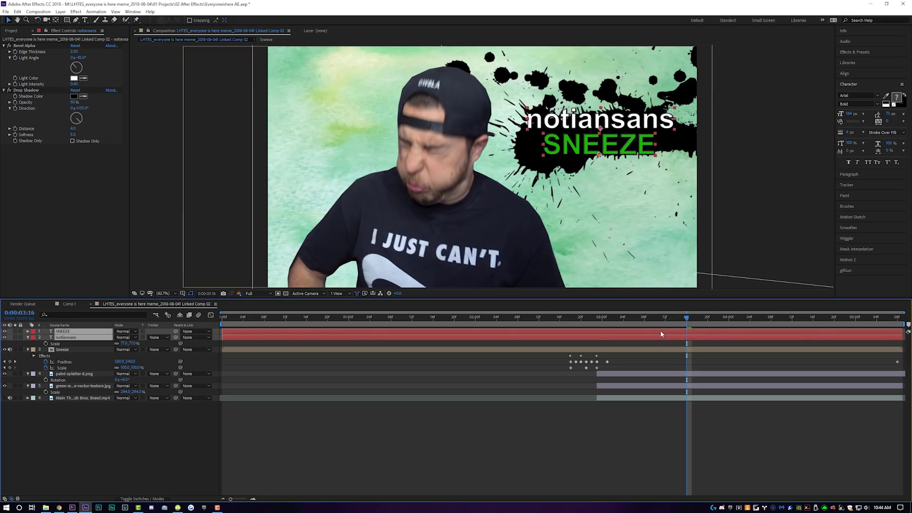
key("ctrl+shift+c")
type("text")
key("Return")
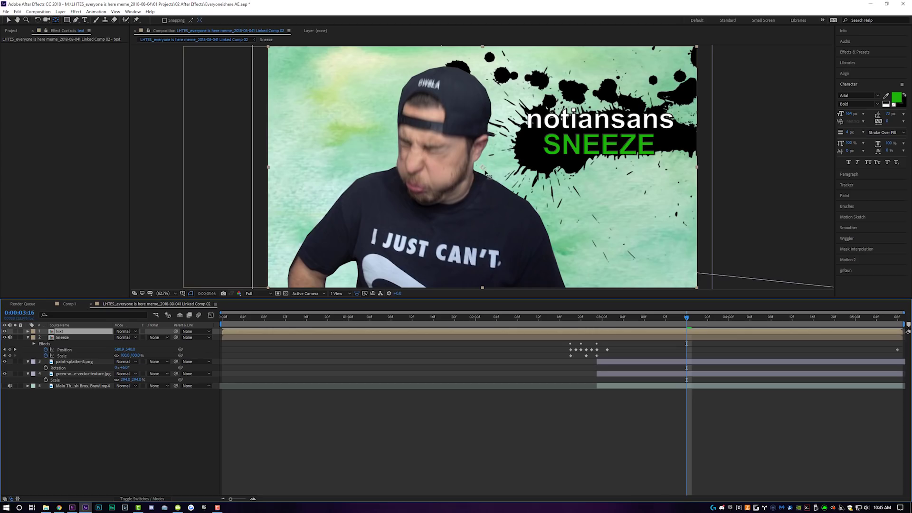
left_click(484, 172)
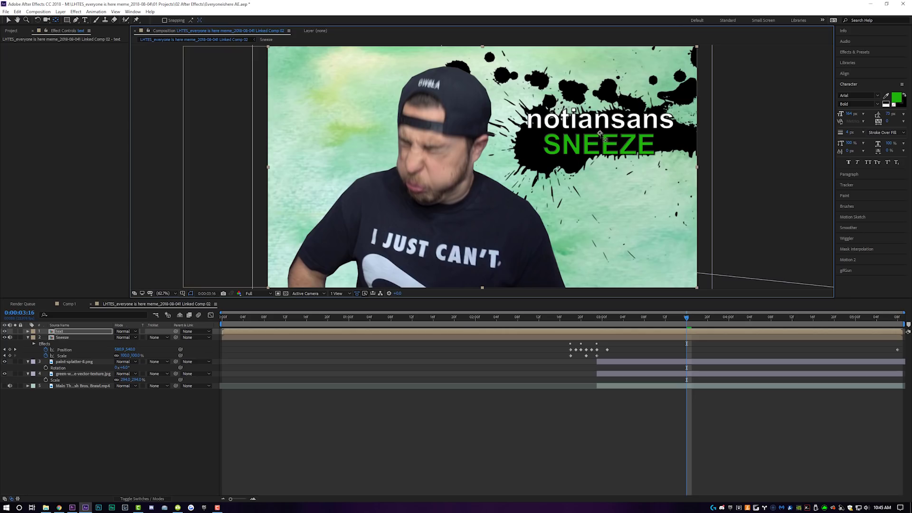
left_click(404, 328)
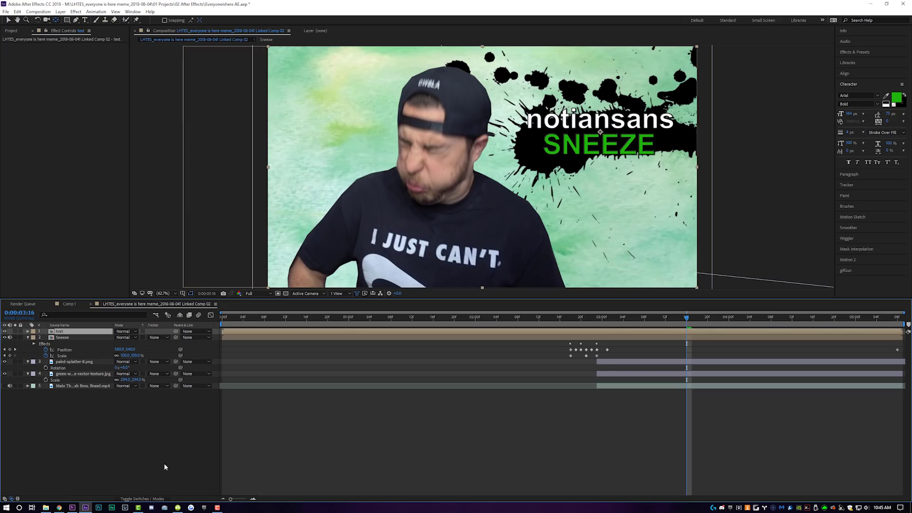
- Make the text layer 3D, set its Y Rotation to 30° and add a Y Rotation keyframe at 0:00:02:23
left_click(141, 500)
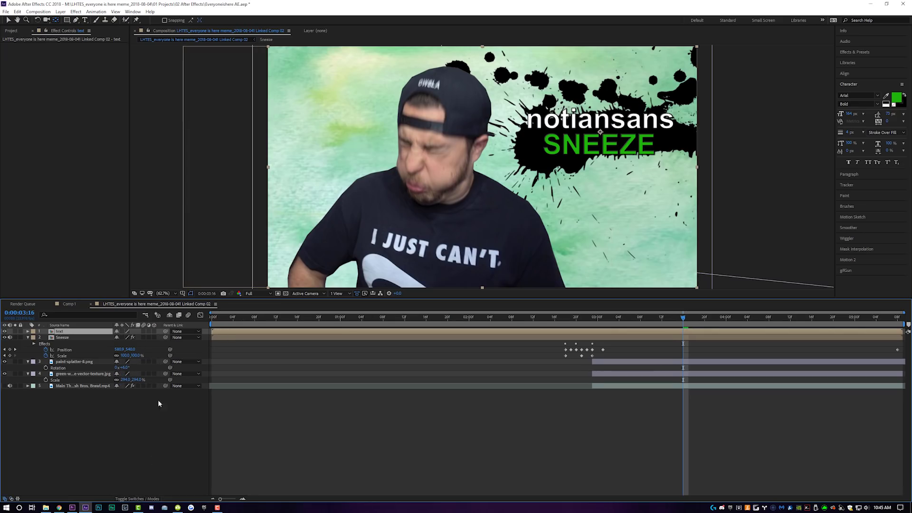
left_click(154, 331)
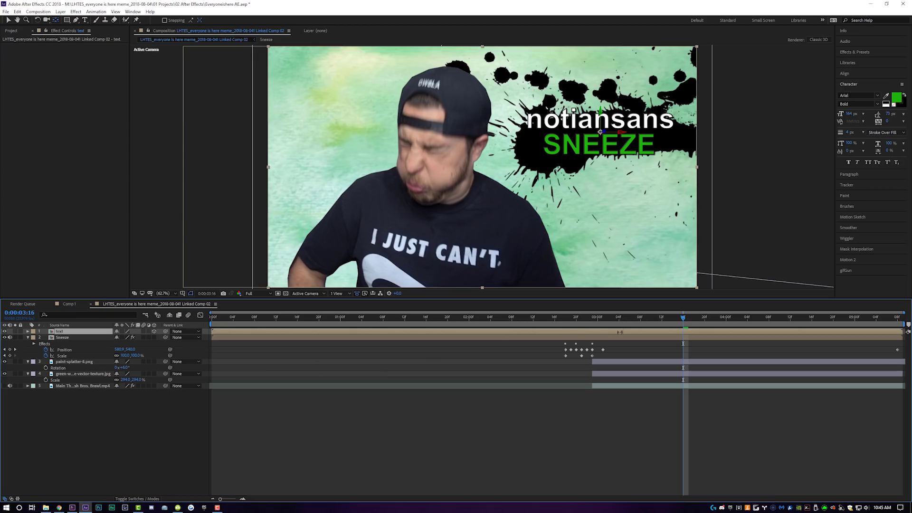
key("r")
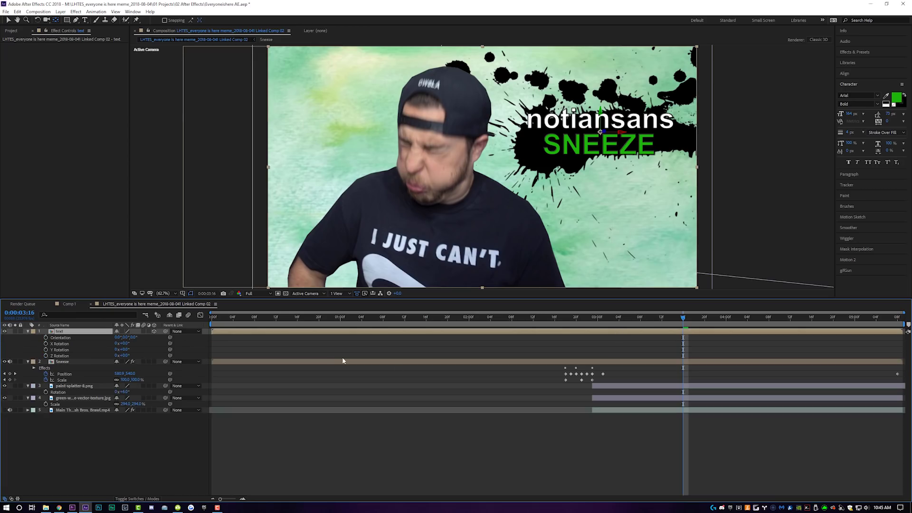
left_click_drag(125, 350, 141, 355)
left_click(591, 321)
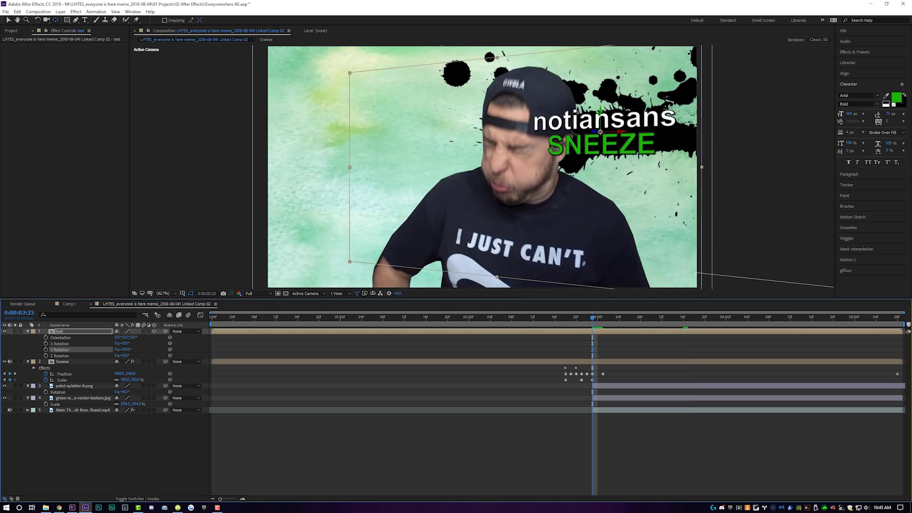
left_click(46, 350)
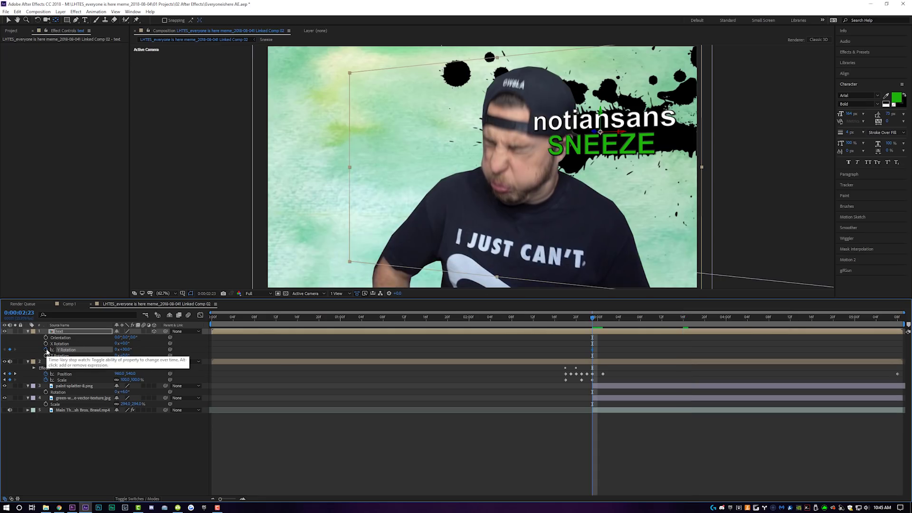
- Keyframe the text layer's Y Rotation to 9° at 0:00:05:08 and preview the turning title
left_click(896, 318)
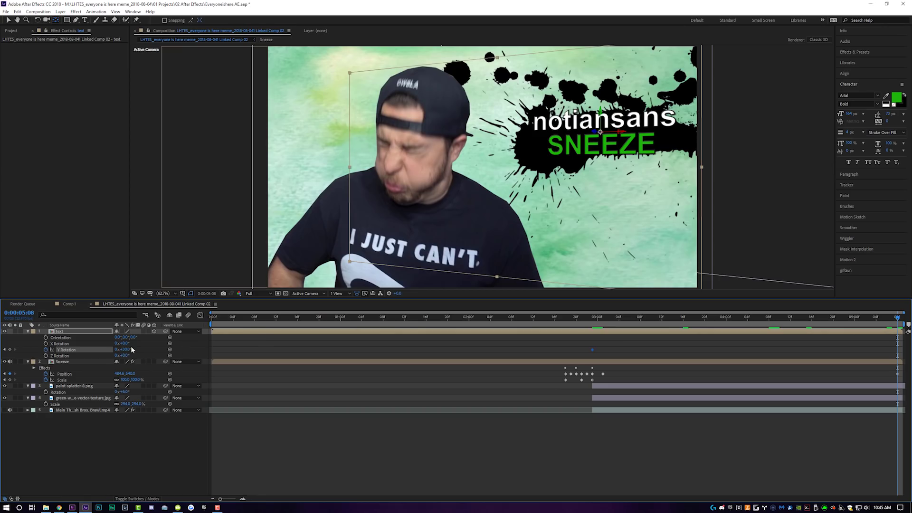
left_click_drag(126, 350, 122, 350)
key("space")
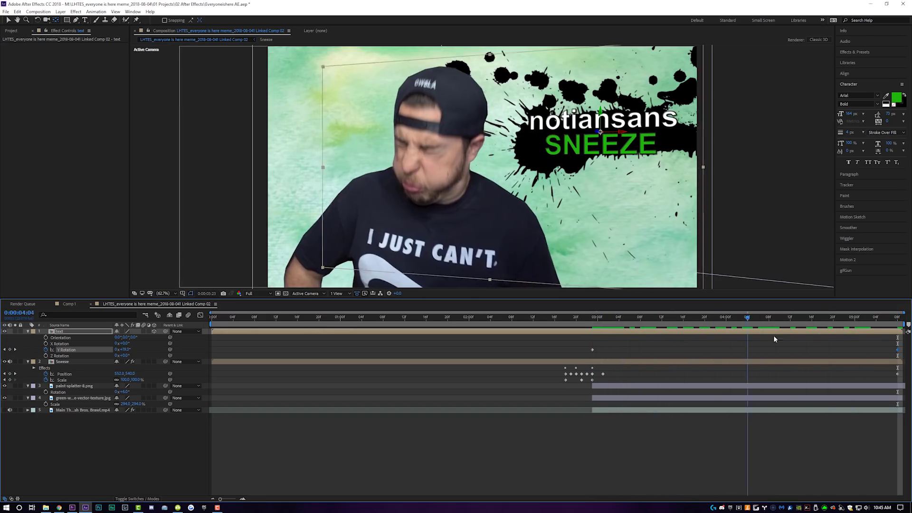
- Animate the paint-splatter layer's Position from 0:00:02:23 to 0:00:05:08, shifting it slightly right to about X 2427
left_click_drag(768, 338, 593, 335)
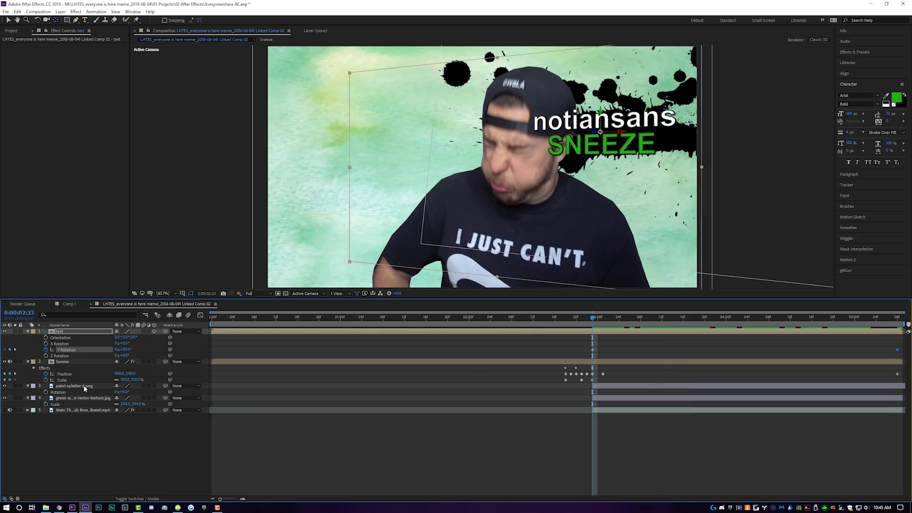
left_click(617, 386)
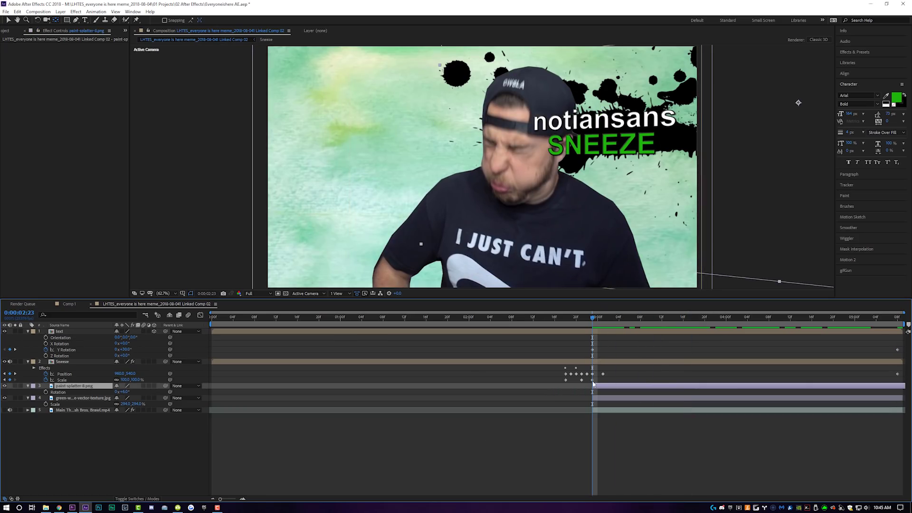
key("alt+shift+p")
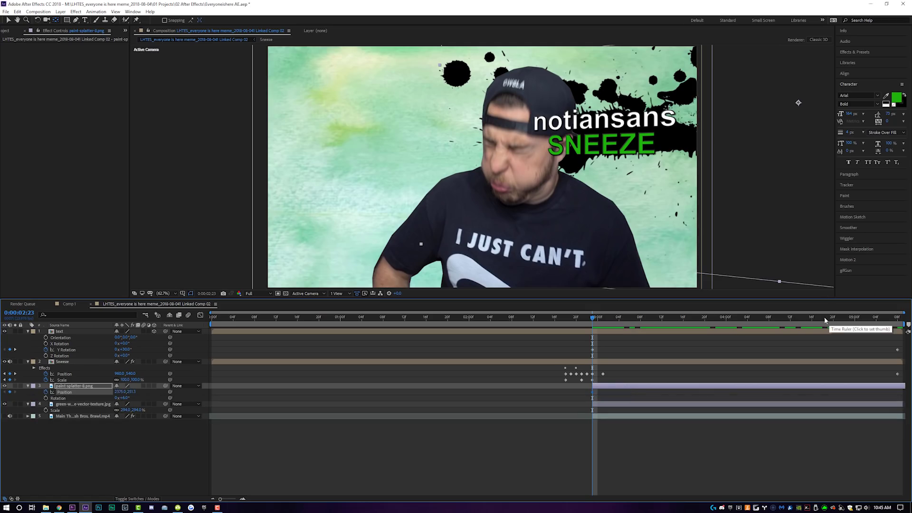
left_click(855, 317)
key("End")
key("v")
left_click_drag(554, 166, 565, 164)
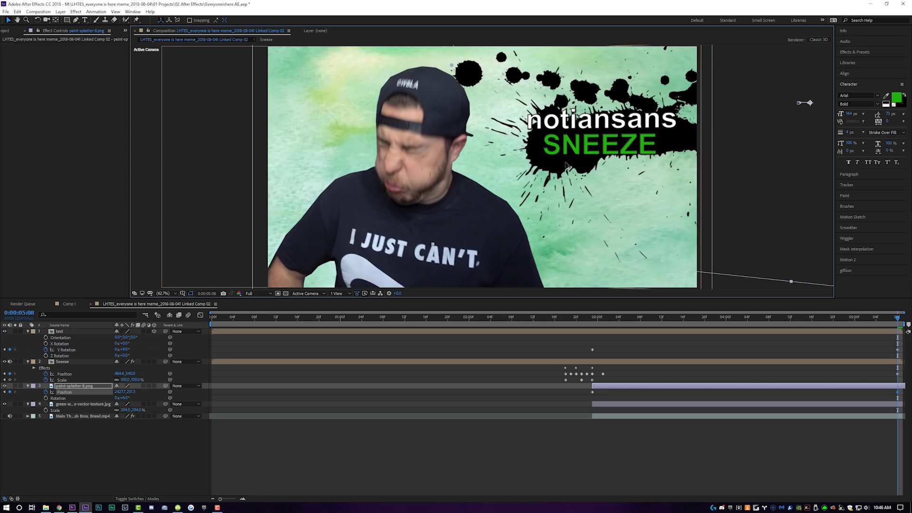
- Animate the green watercolour texture's Position from 0:00:02:23 to 0:00:05:08, shifting it slightly right to about X 978
left_click(601, 320, "shift")
left_click(603, 406)
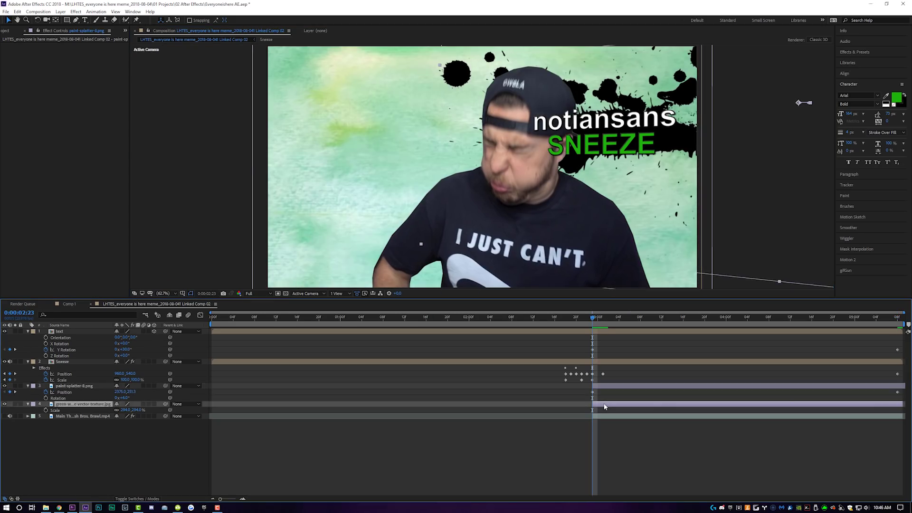
key("alt+shift+p")
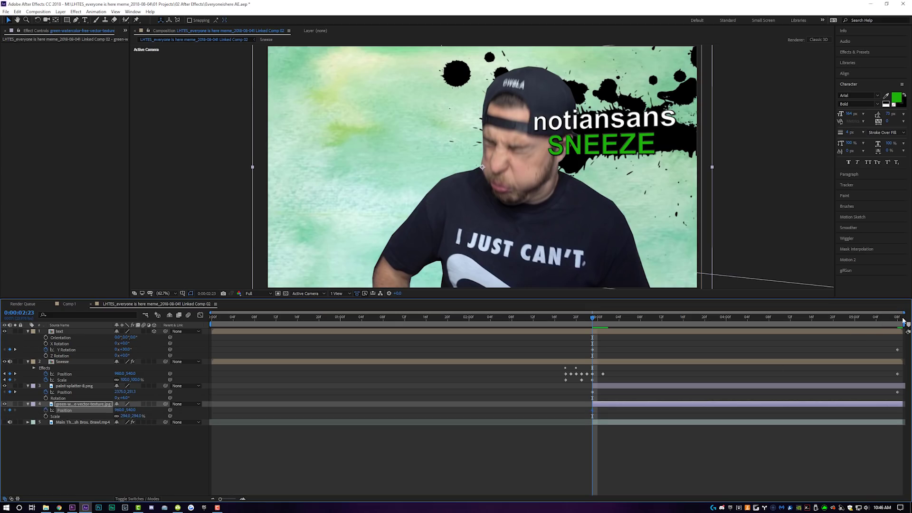
key("End")
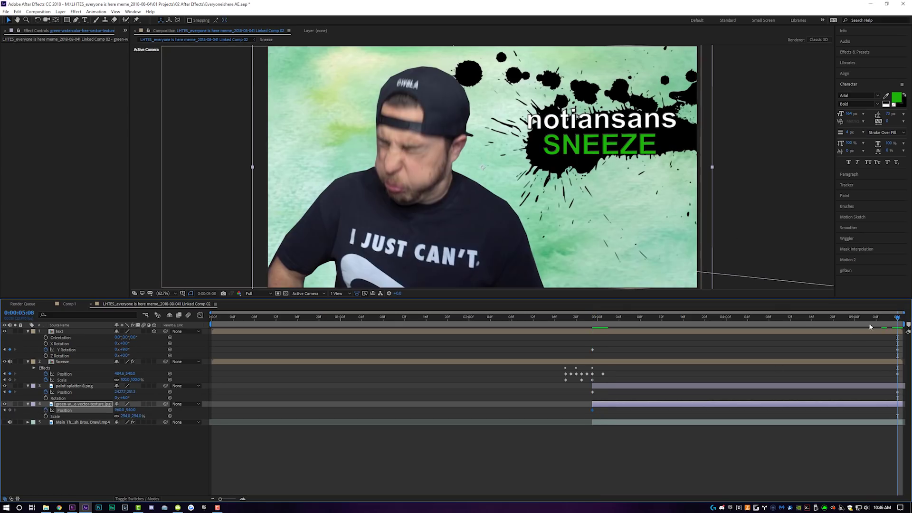
left_click_drag(623, 218, 627, 220)
right_click(627, 220)
left_click(627, 186)
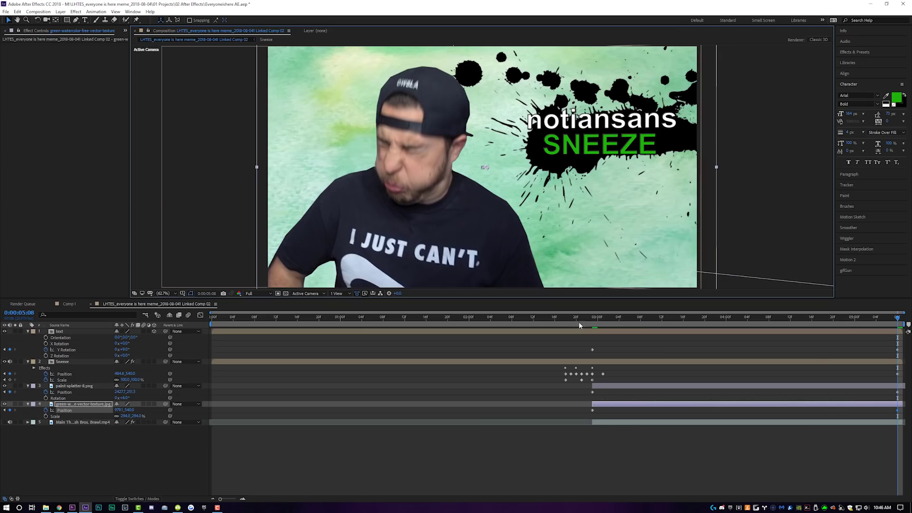
- Trim the start of the text layer to 0:00:02:23 and preview the animation from before the freeze
left_click_drag(576, 317, 592, 335)
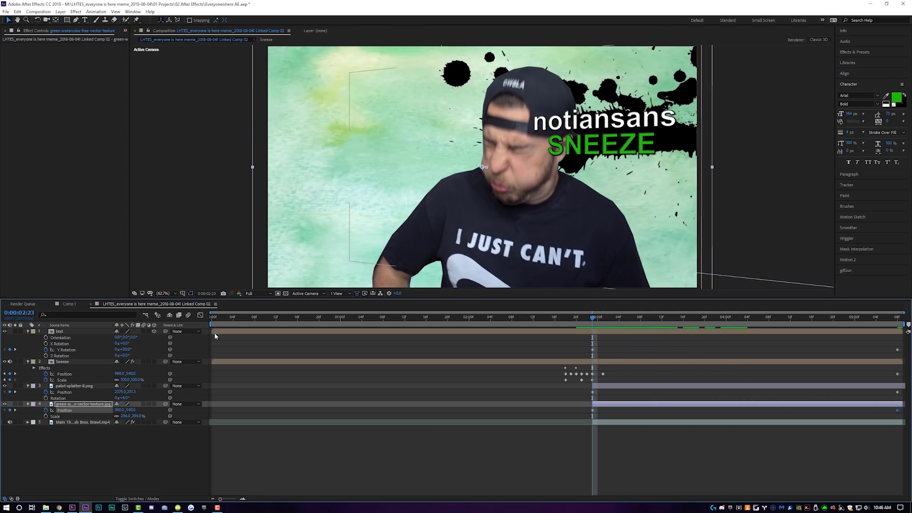
left_click(225, 333)
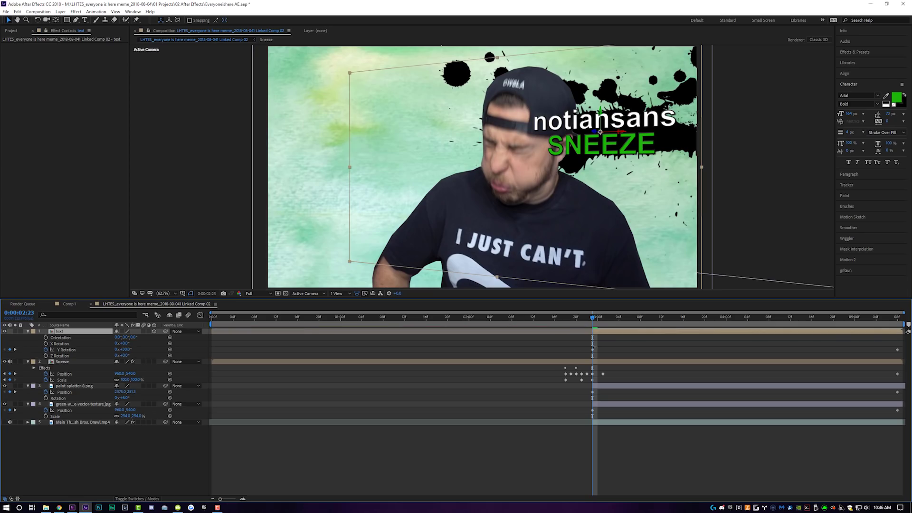
left_click(491, 317)
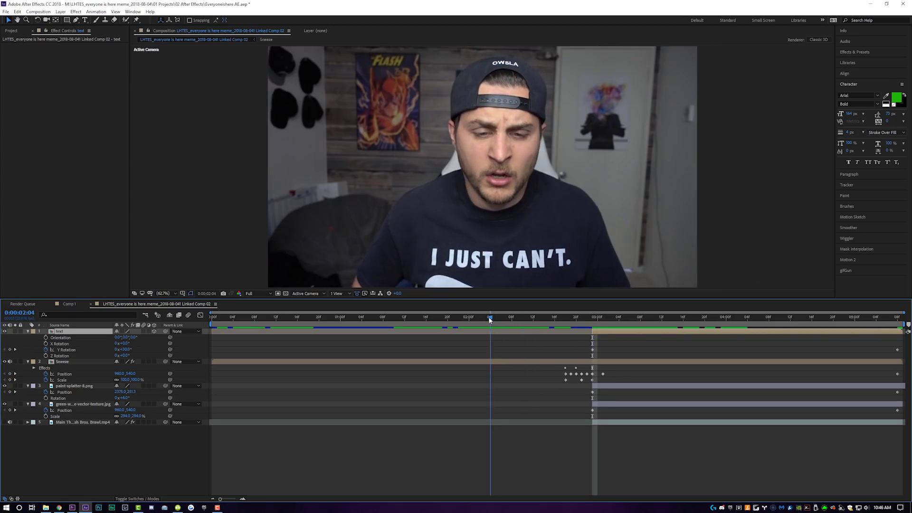
key("space")
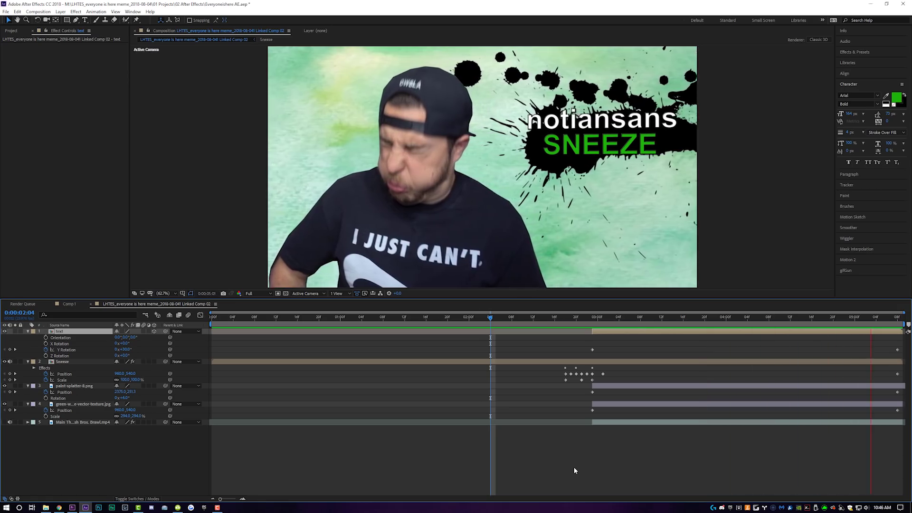
left_click(693, 317)
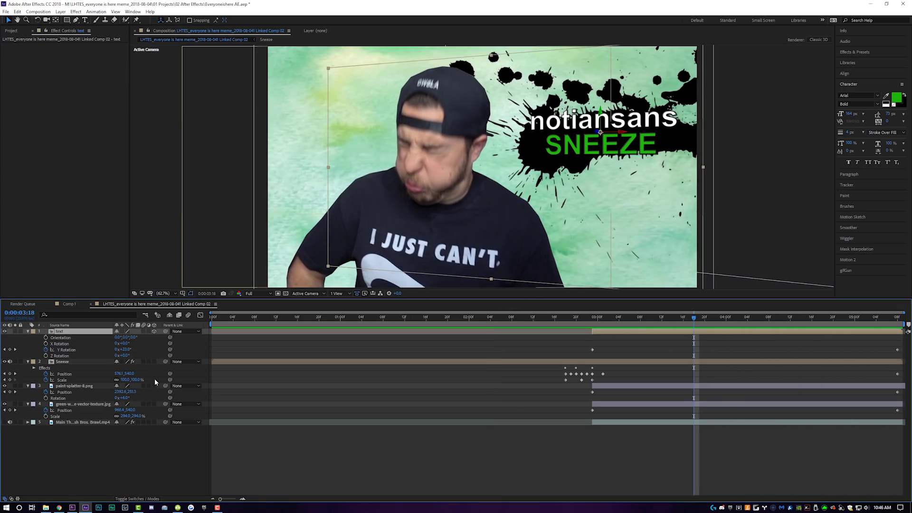
- Apply the Drop Shadow effect to the Sneeze layer
left_click(81, 361)
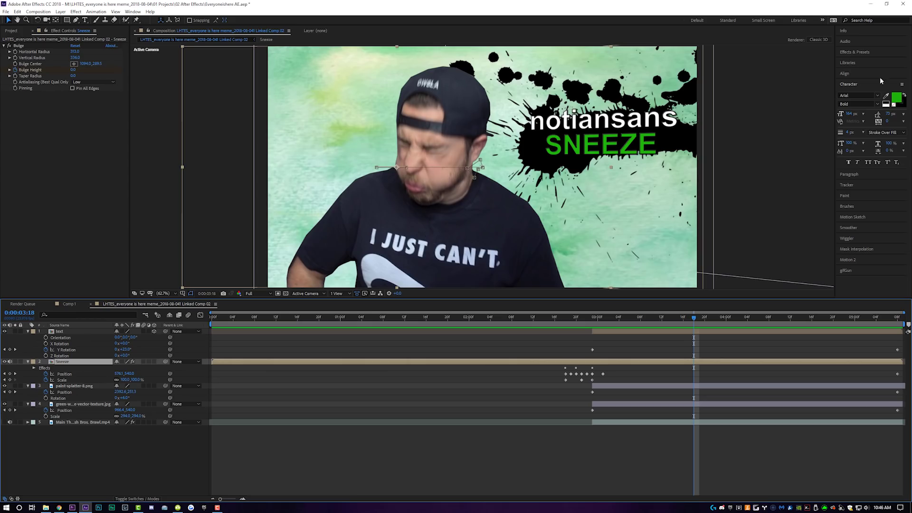
left_click(858, 52)
double_click(865, 62)
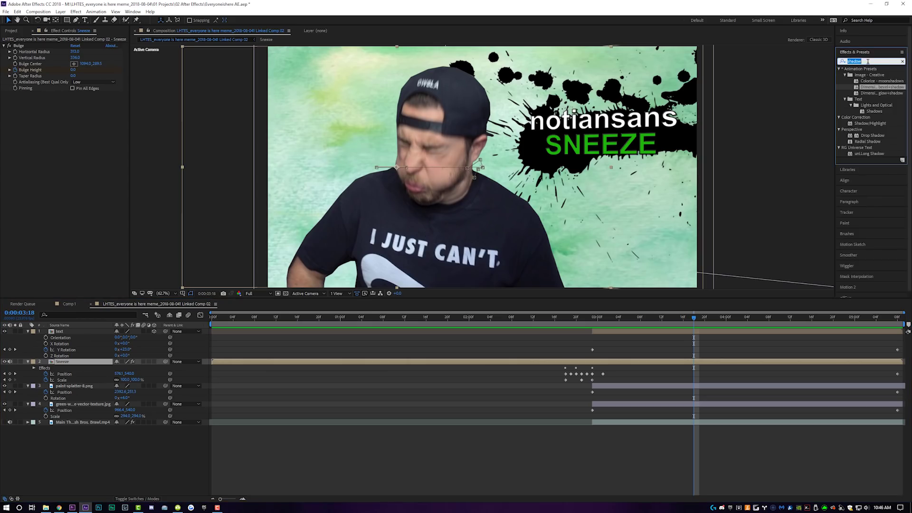
type("drop")
left_click_drag(873, 135, 651, 364)
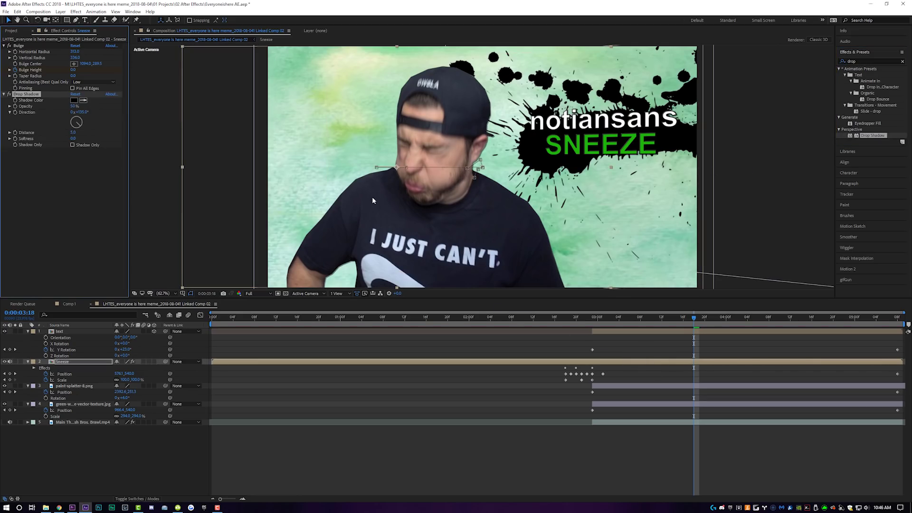
- Set the Sneeze layer's shadow direction to about 102°, increase its distance and softness, and fit the frame back in view
scroll(473, 145, "up", 2)
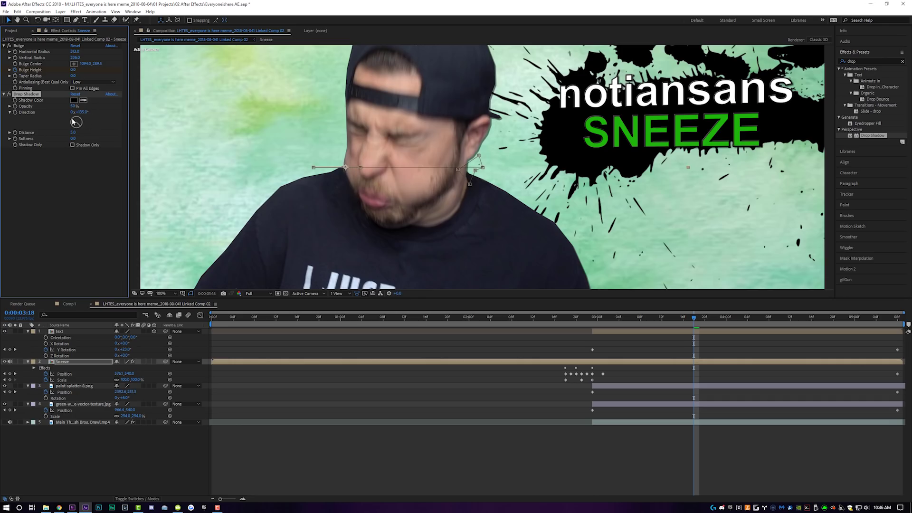
mouse_move(72, 134)
left_mouse_down()
mouse_move(91, 140)
mouse_move(82, 126)
left_mouse_up()
left_click(169, 294)
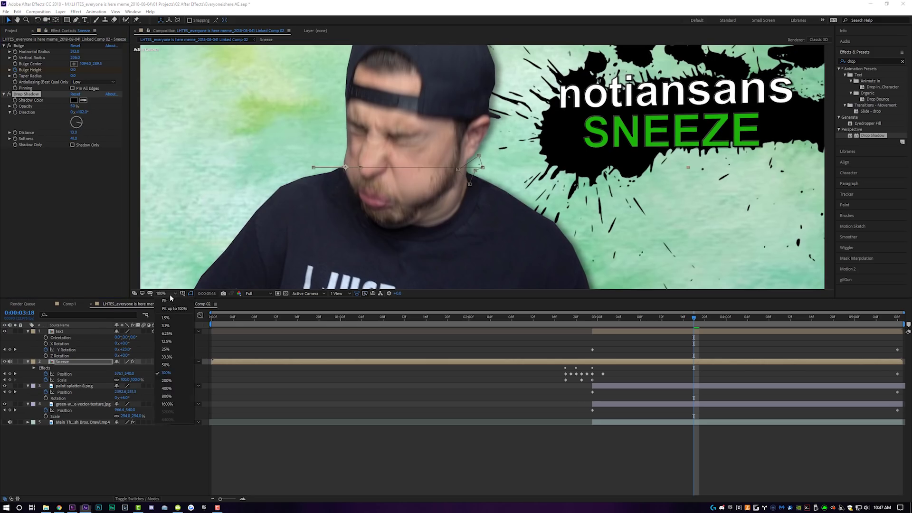
left_click(170, 299)
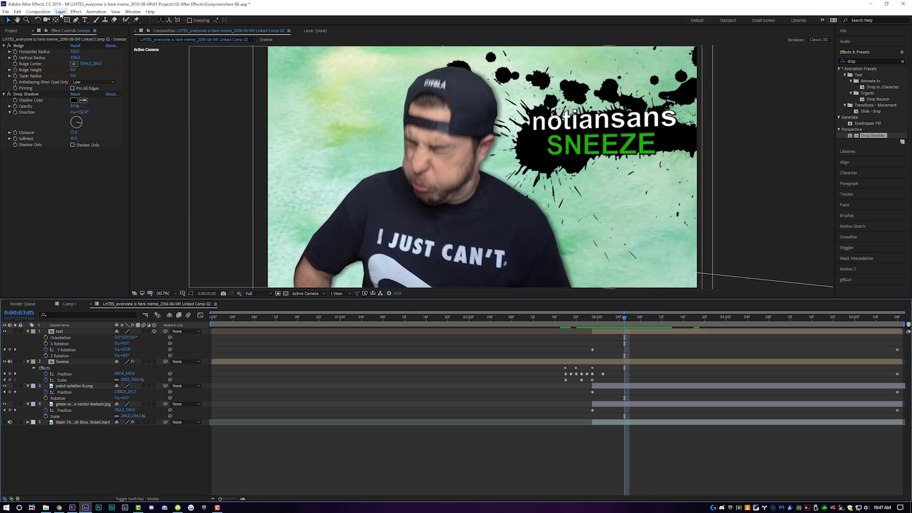
- Create a full-frame dark gray solid above all other layers
left_click(76, 11)
mouse_move(143, 19)
left_click(199, 29)
left_click(481, 318)
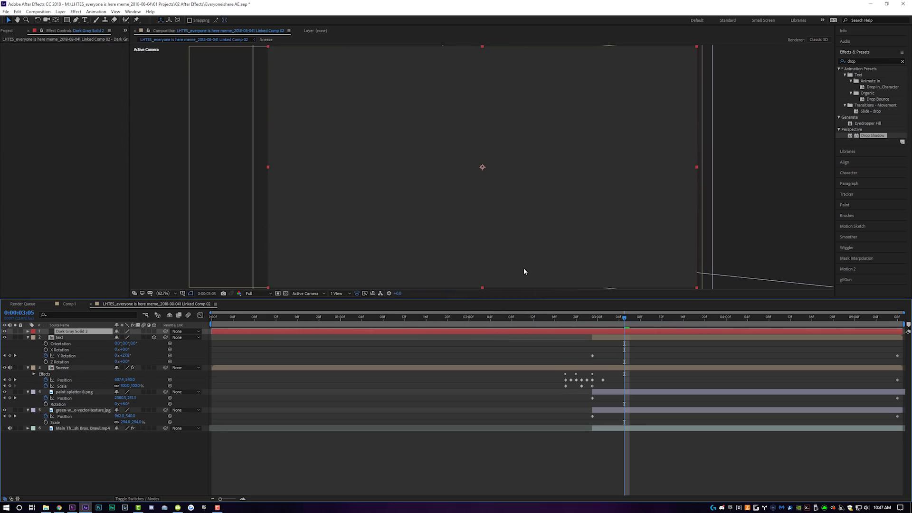
- Apply the Lens Flare effect to the dark gray solid with the 105mm Prime lens type
left_click(861, 62)
type("lens")
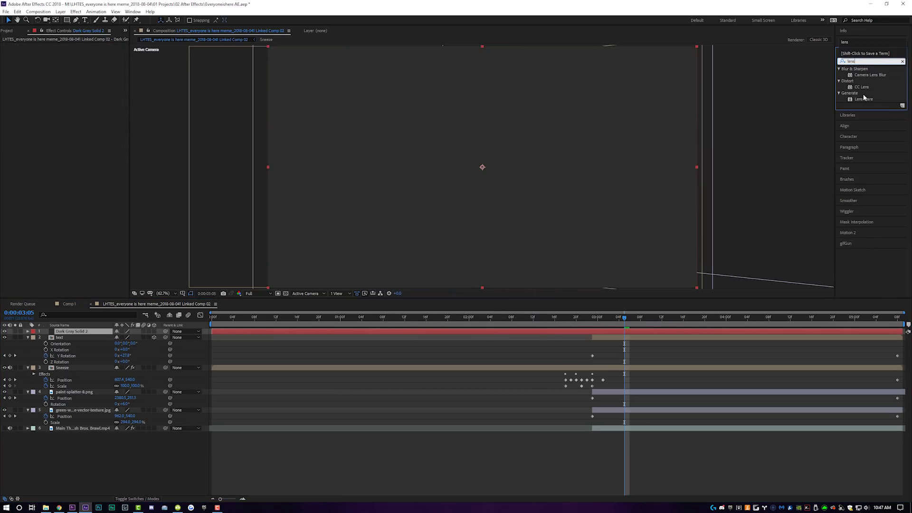
left_click_drag(864, 98, 477, 124)
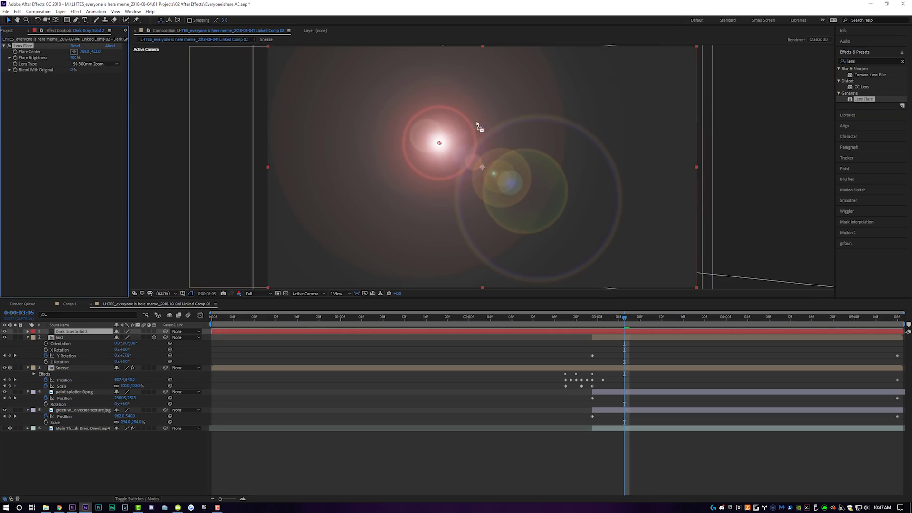
left_click(89, 63)
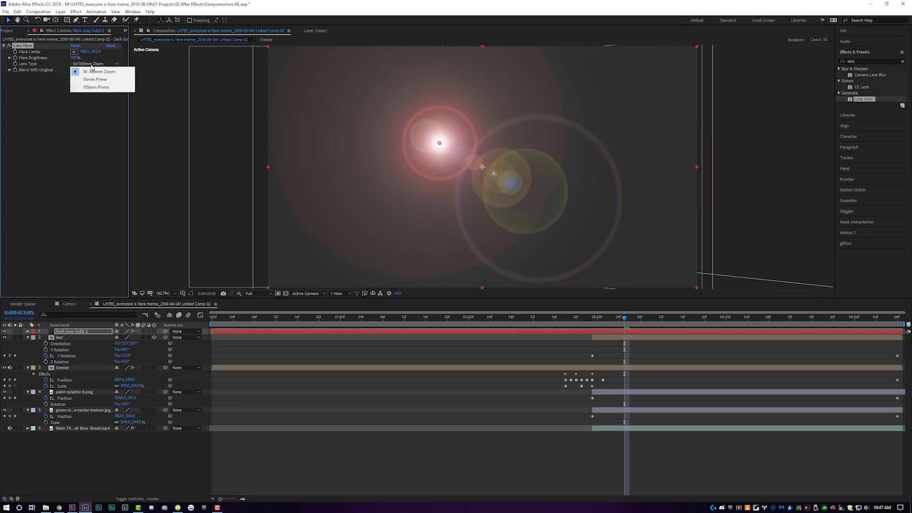
left_click(95, 87)
- Set the solid's blending mode to Add and move the flare center to the upper-right corner of the frame
left_click(541, 333)
left_click(139, 498)
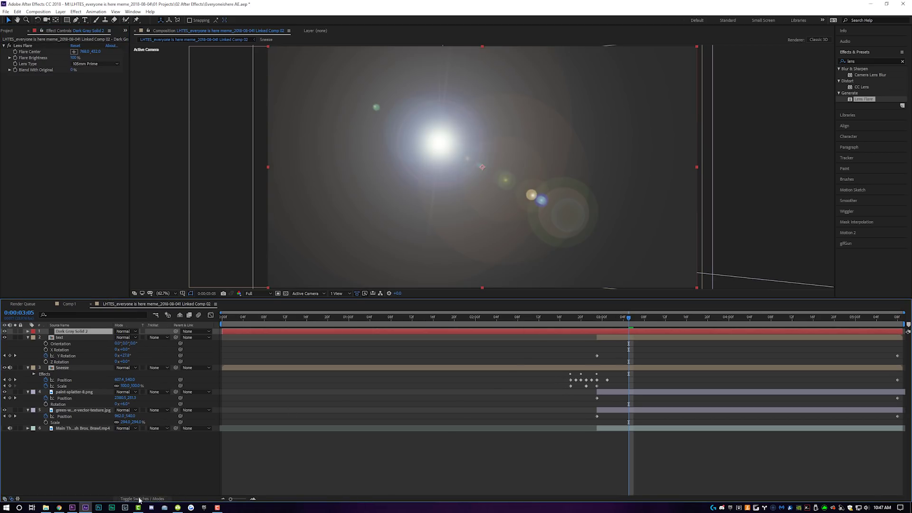
left_click(130, 332)
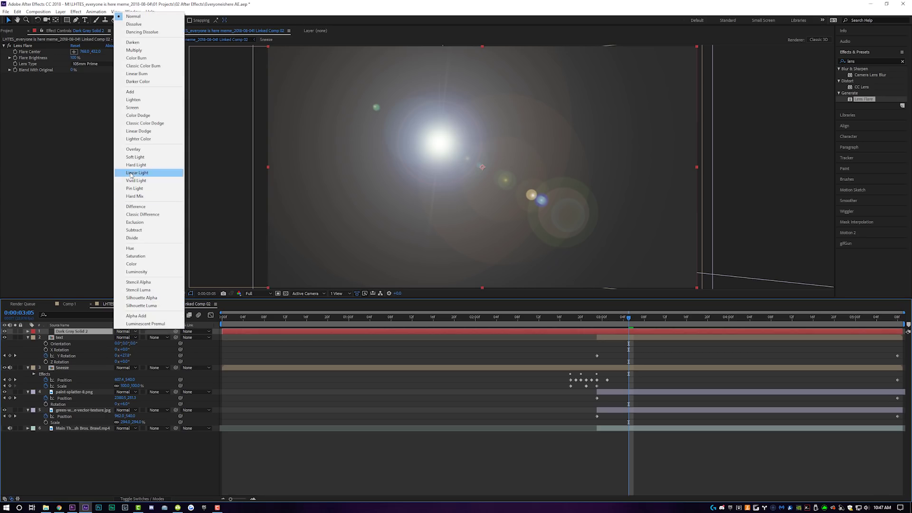
left_click(136, 92)
left_click(71, 58)
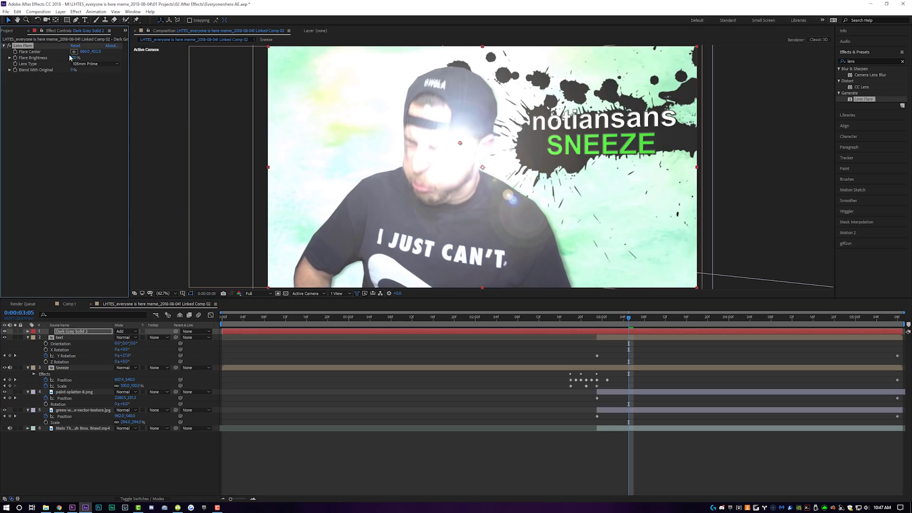
left_click_drag(459, 143, 699, 56)
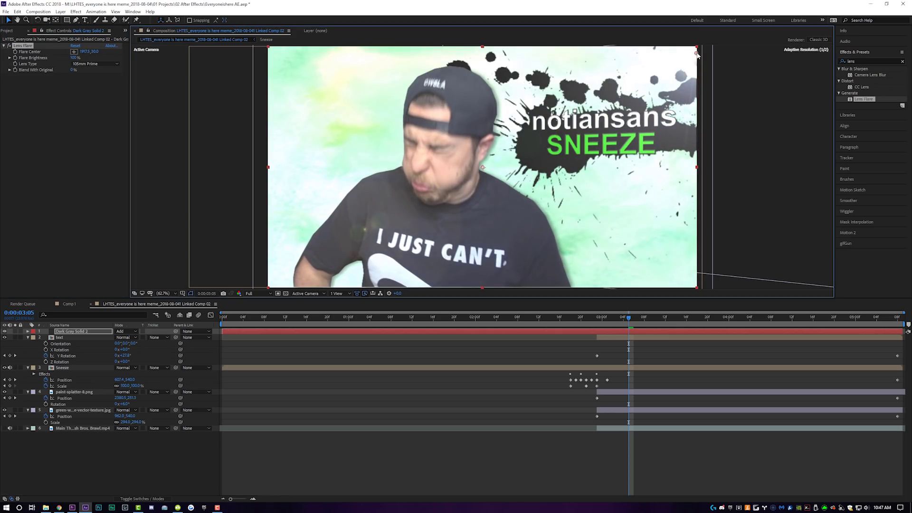
- Keyframe Flare Center at 0:00:02:23 and move it down the frame's right edge to about title height at 0:00:05:08
left_click(597, 318)
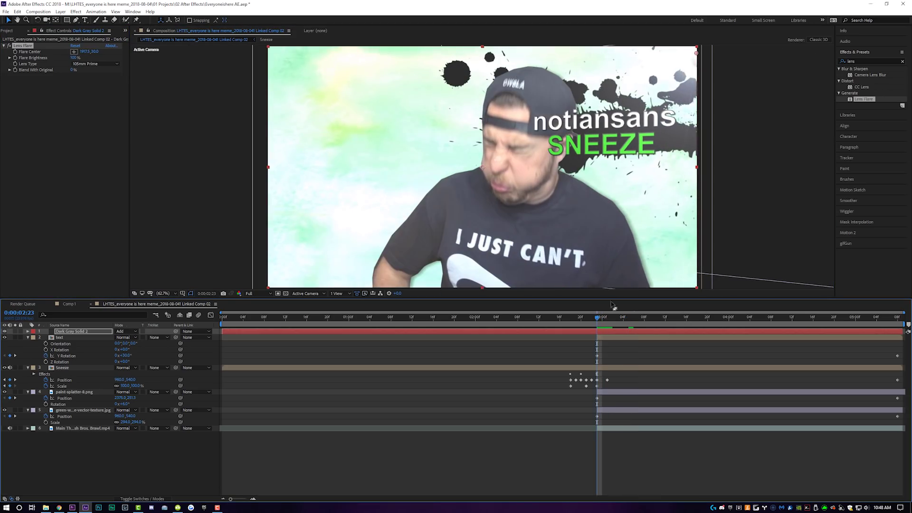
left_click(16, 52)
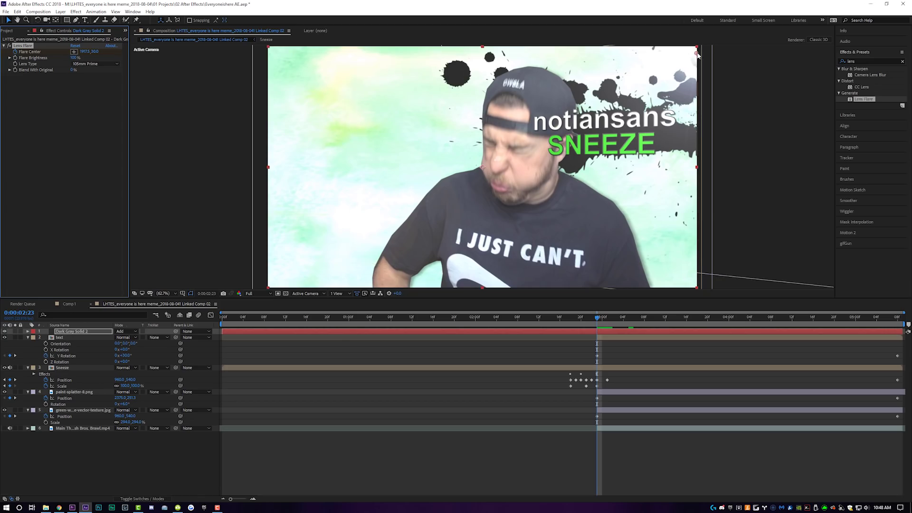
key("End")
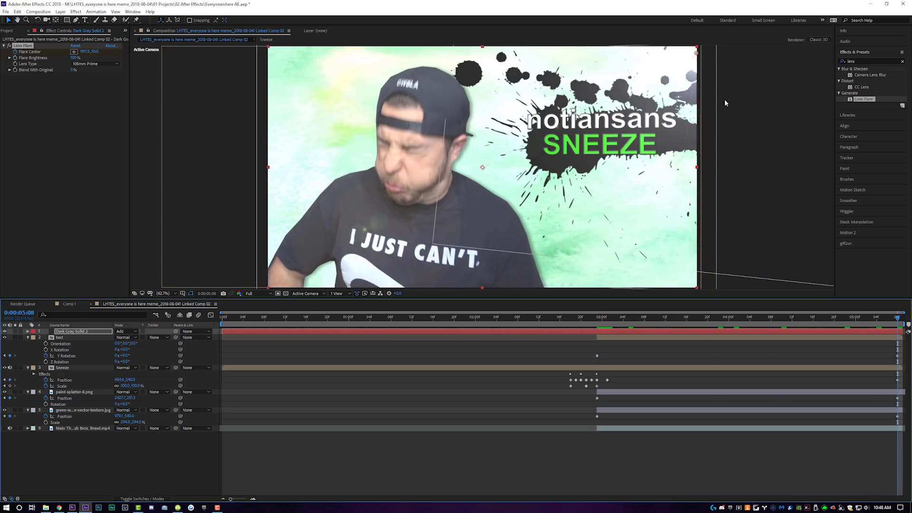
left_click_drag(696, 53, 702, 139)
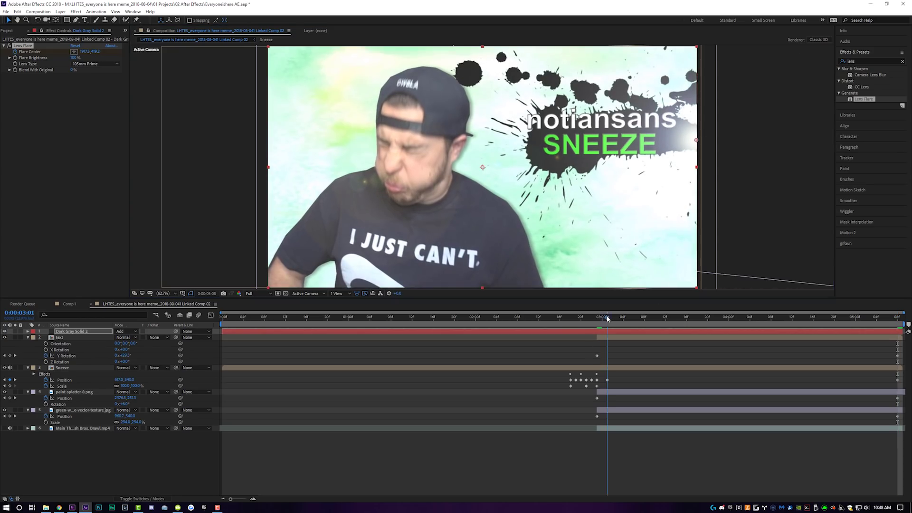
- Start keyframing the lens flare's Flare Brightness at 0:00:02:23 and reveal the dark gray solid's modified properties in the timeline
left_click_drag(607, 318, 605, 334)
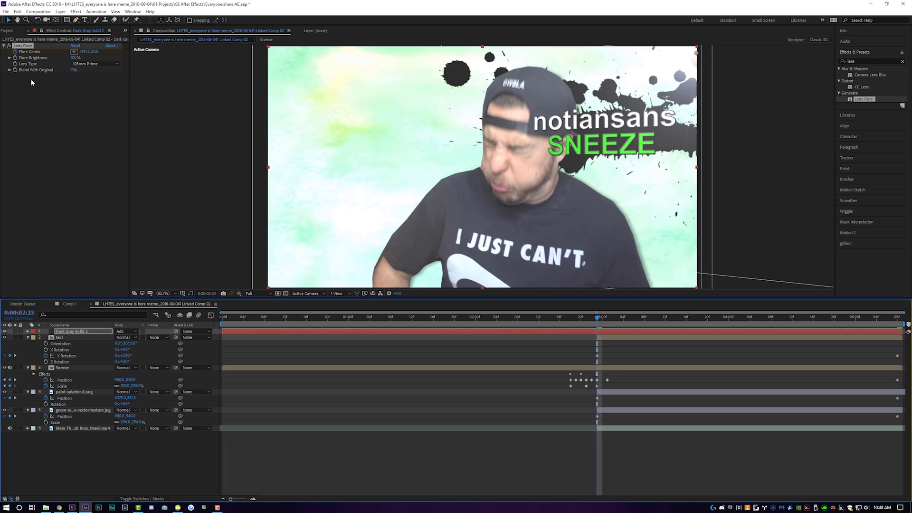
left_click(15, 58)
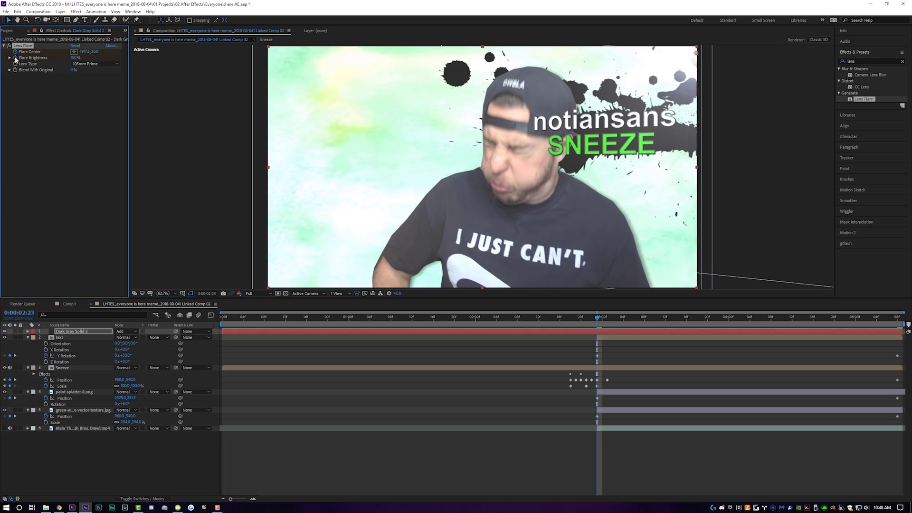
left_click(612, 333)
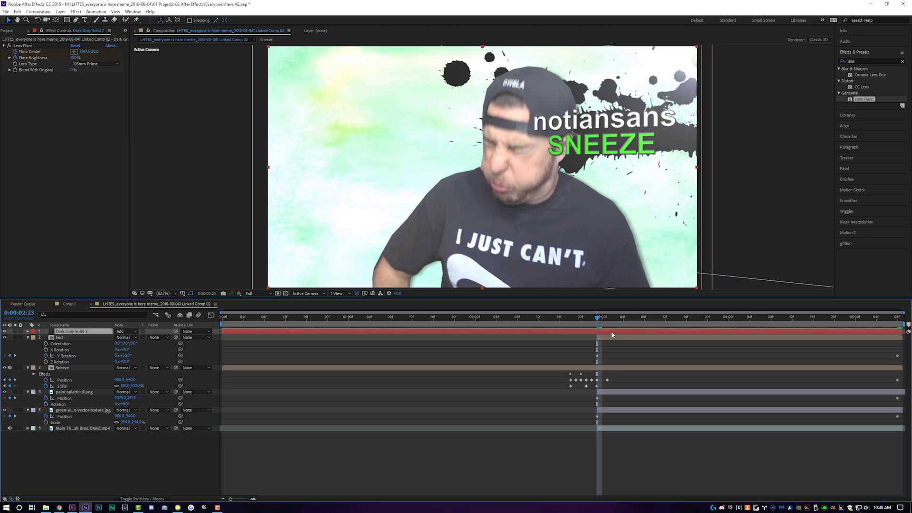
key("u")
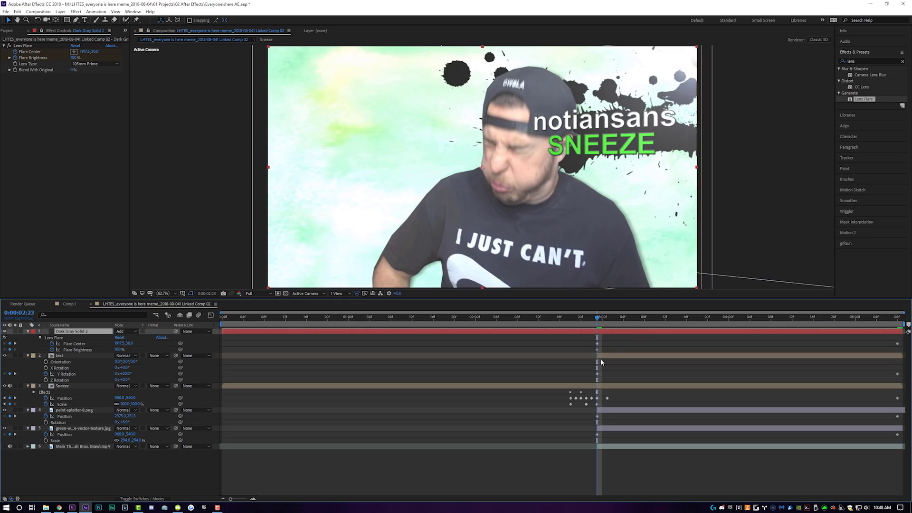
key("u")
key("u")
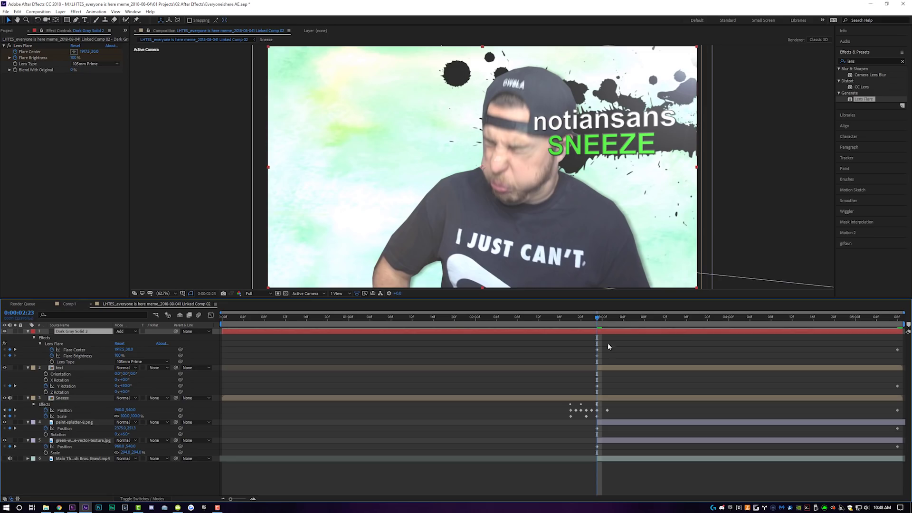
- Add Flare Brightness keyframes of 100% at 0:00:03:03 and 0:00:05:00
key("Page_Down")
key("Page_Down")
key("Page_Down")
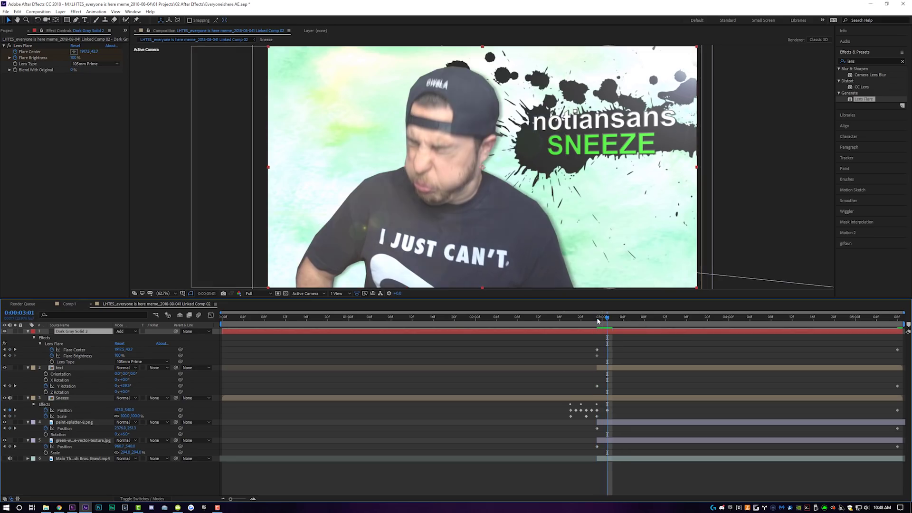
key("Page_Down")
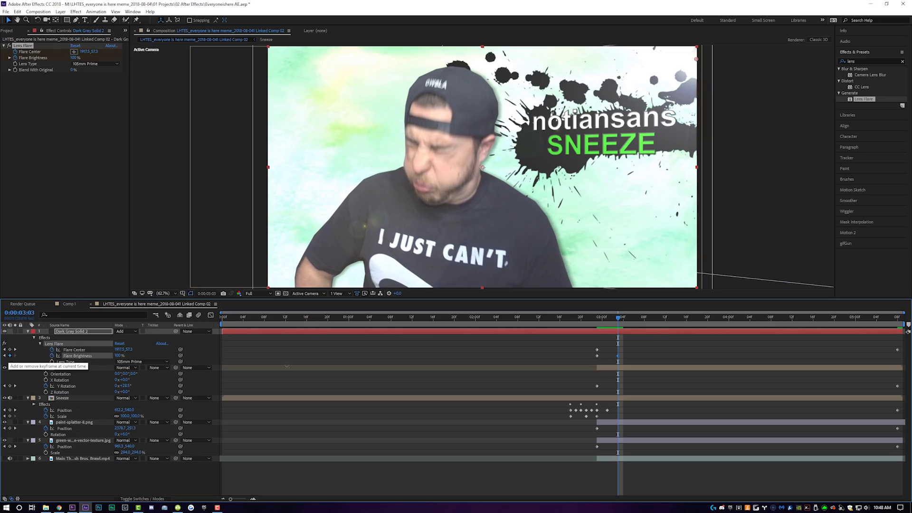
left_click_drag(825, 322, 854, 325)
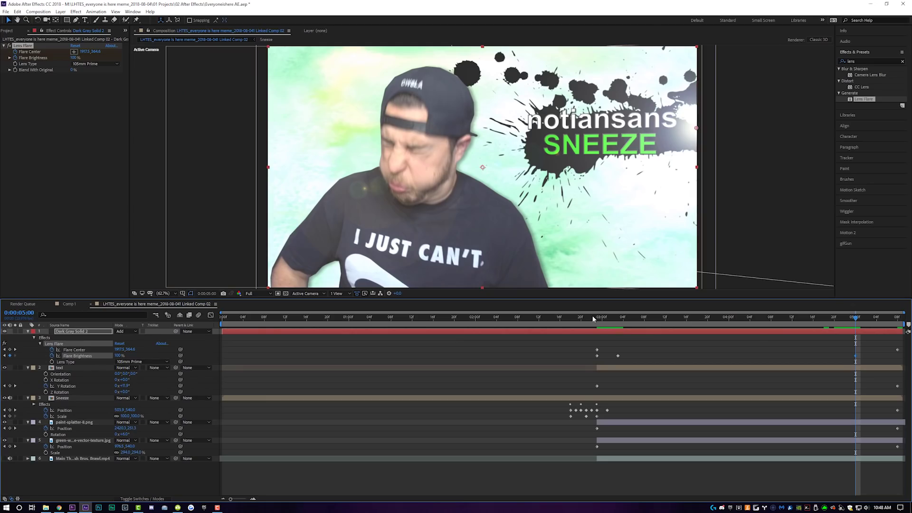
- Raise Flare Brightness to about 200% at 0:00:02:23, lower it at 0:00:05:00, and trim the solid to start at 0:00:02:23
left_click(599, 318)
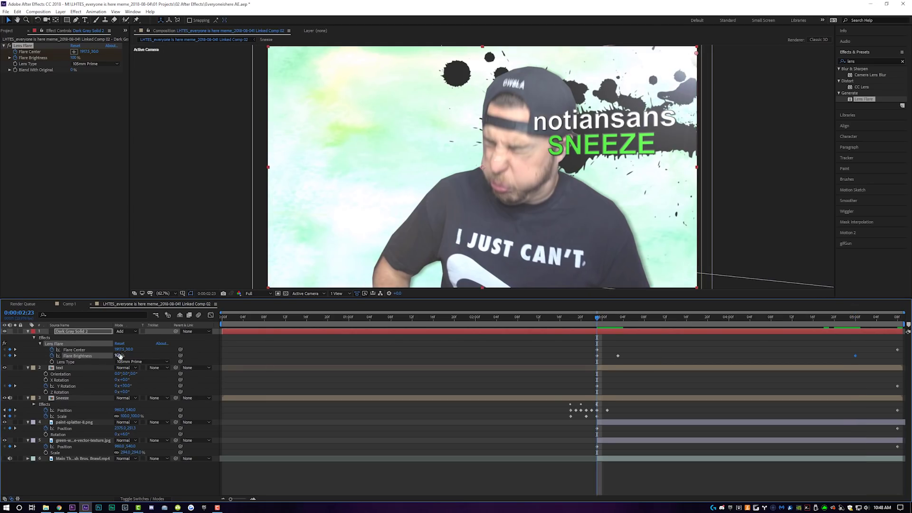
left_click_drag(132, 355, 154, 357)
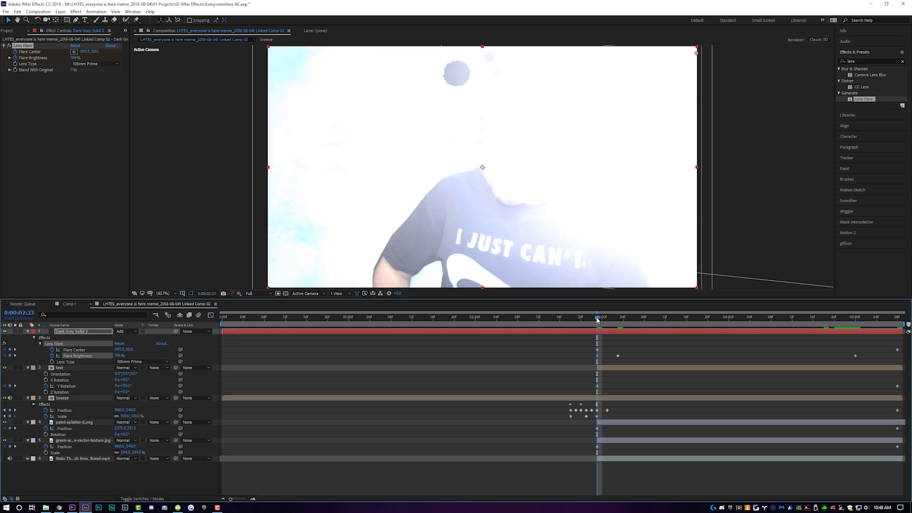
left_click_drag(598, 320, 855, 329)
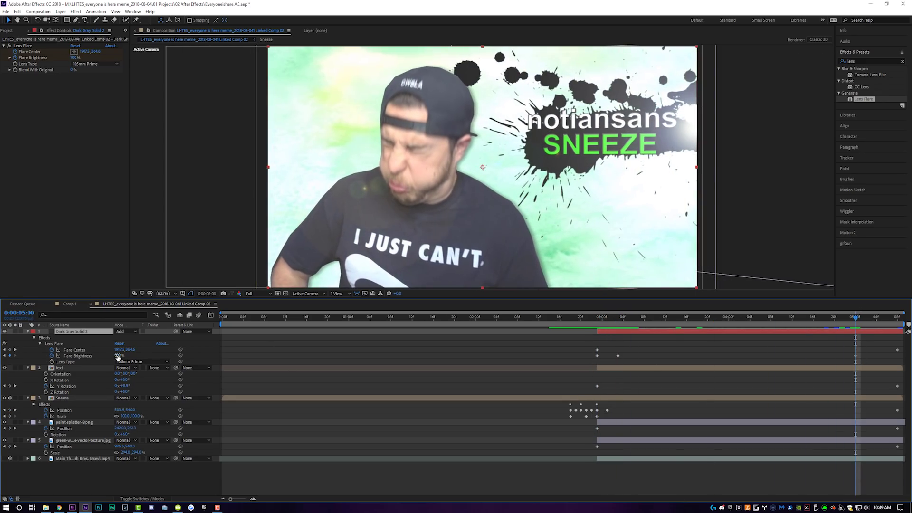
key("Return")
- Preview the composition from the beginning to check the flare animation
left_click_drag(836, 318, 597, 321)
key("Home")
key("space")
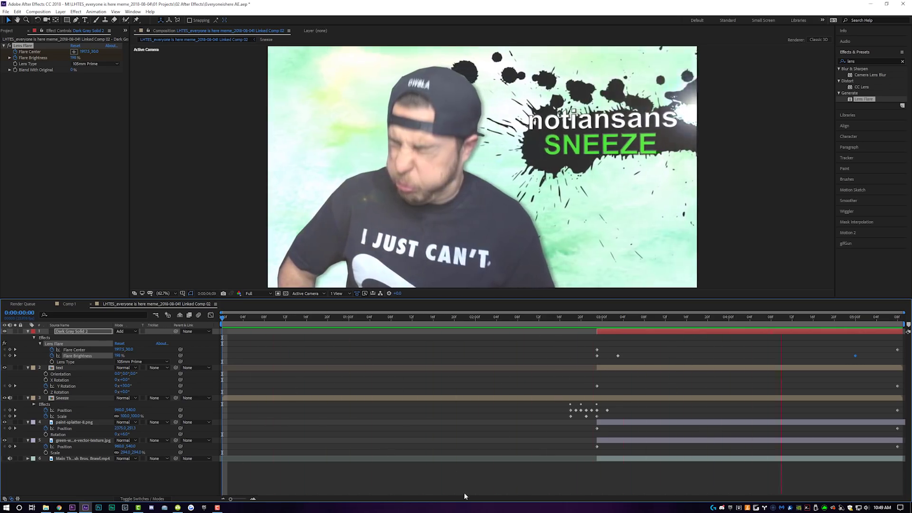
- Adjust the Sneeze layer's final Position keyframe, add a slightly larger Scale keyframe there, and check the motion up to 0:00:04:07
left_click(896, 410)
left_click(675, 317)
key("Page_Down")
key("Page_Down")
key("Page_Down")
key("Page_Down")
key("Page_Down")
key("Page_Down")
key("Page_Down")
key("Page_Down")
key("Page_Down")
key("Page_Down")
key("Page_Down")
key("Page_Down")
key("Page_Down")
key("Page_Down")
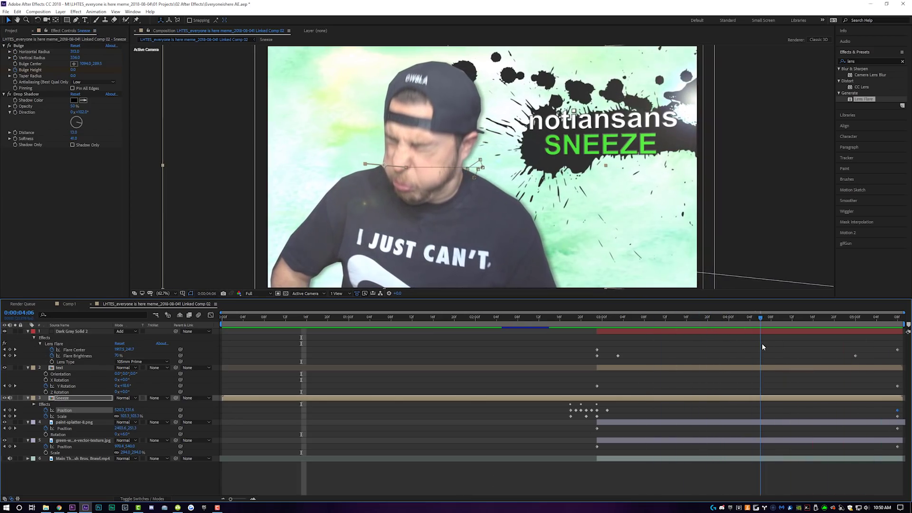
key("Page_Down")
key("Page_Down")
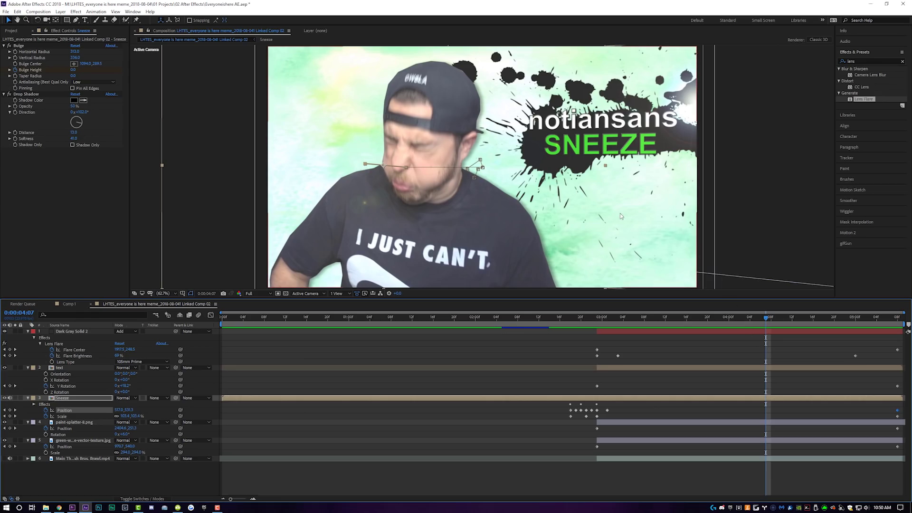
- Try moving the paint splatter across to the frame's left side at 0:00:04:07, and undo the move
left_click(633, 424)
mouse_move(577, 154)
left_mouse_down()
mouse_move(333, 180)
mouse_move(228, 206)
mouse_move(20, 233)
left_mouse_up()
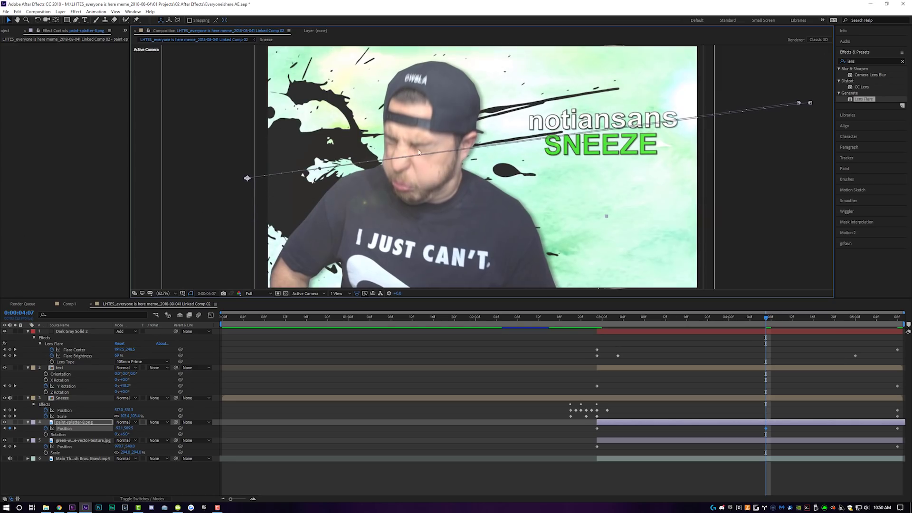
key("ctrl+z")
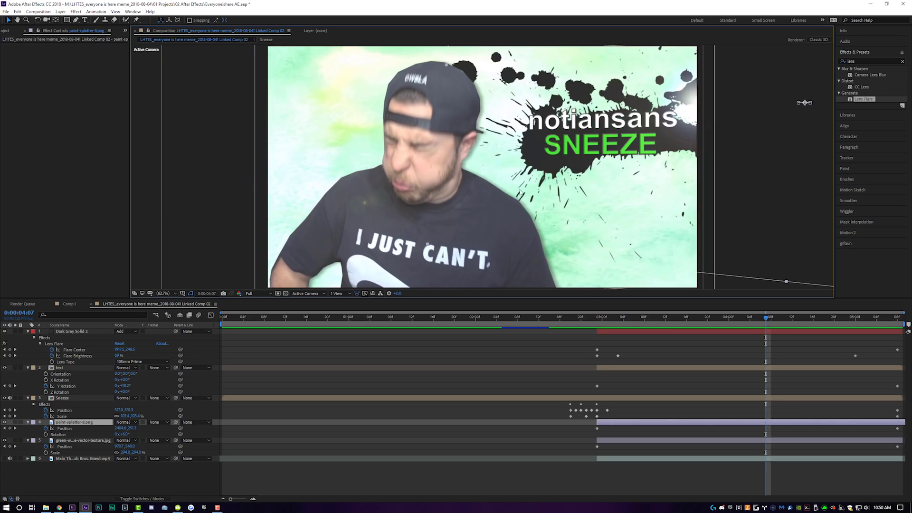